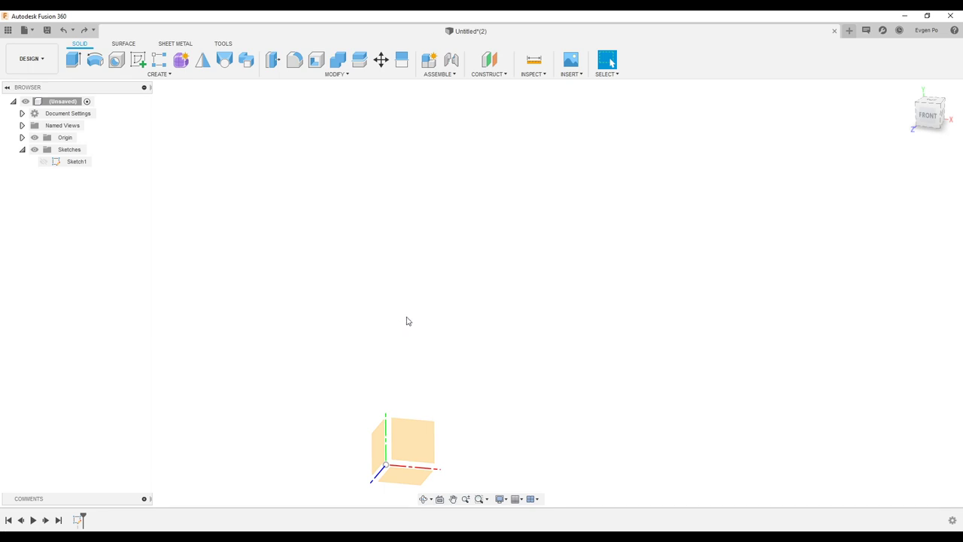
- Insert the 1332804.svg ornament into a new Sketch2 on the XY plane, at 0 mm offsets and scale 1.00
{"action": "left_click", "coordinate": [575, 75]}
{"action": "left_click", "coordinate": [587, 98]}
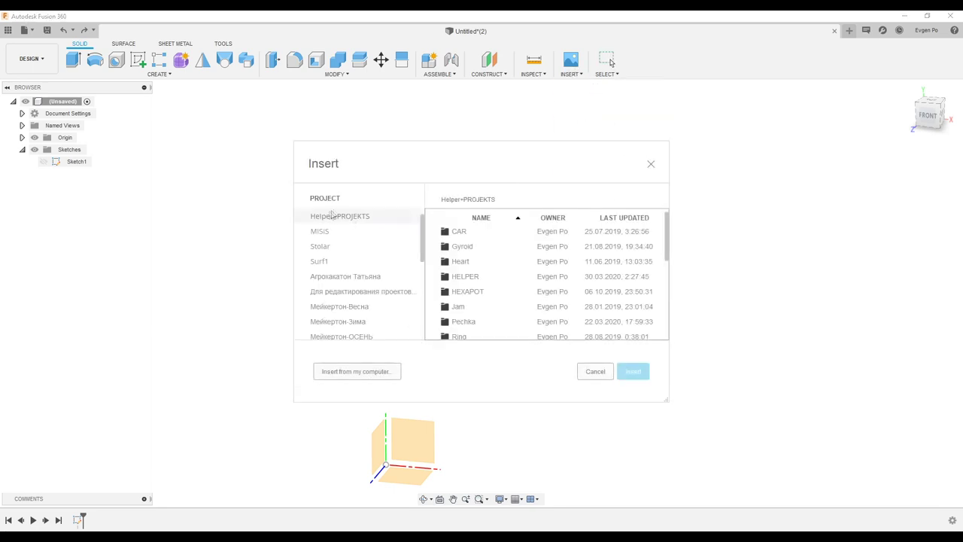
{"action": "left_click", "coordinate": [651, 164]}
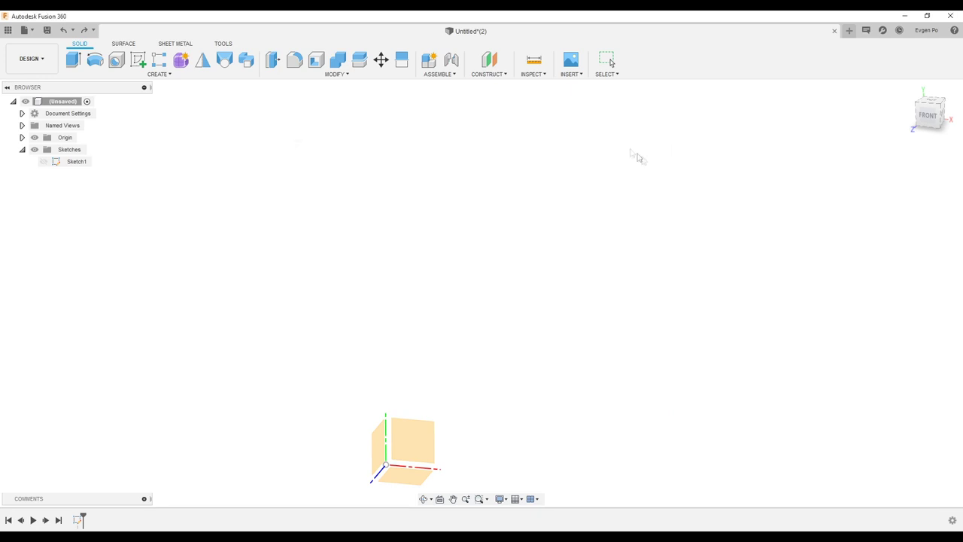
{"action": "left_click", "coordinate": [572, 76]}
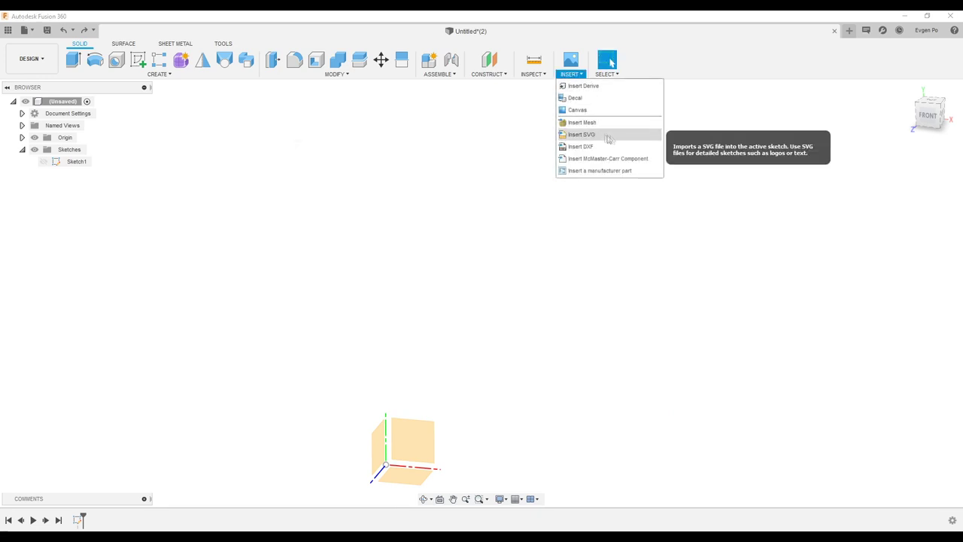
{"action": "left_click", "coordinate": [609, 136]}
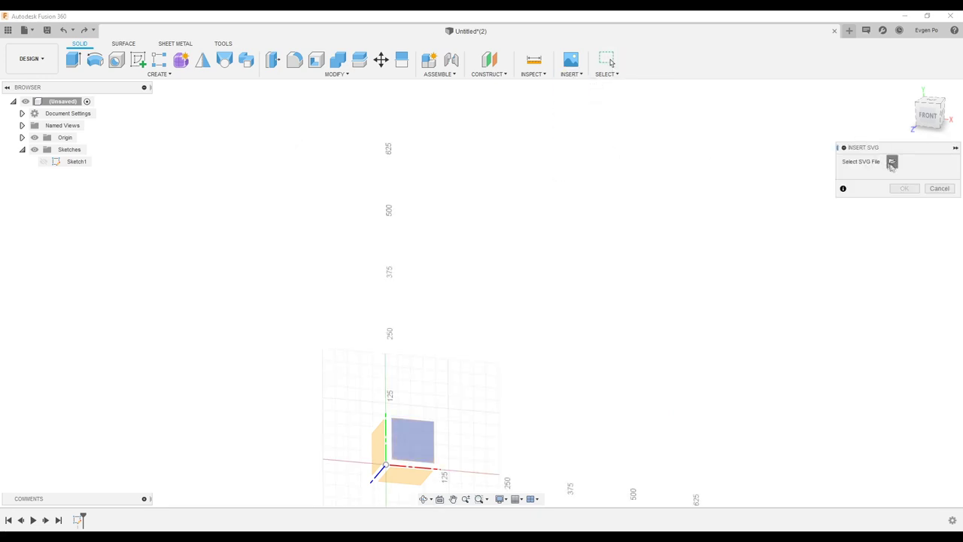
{"action": "left_click", "coordinate": [891, 163]}
{"action": "double_click", "coordinate": [185, 113]}
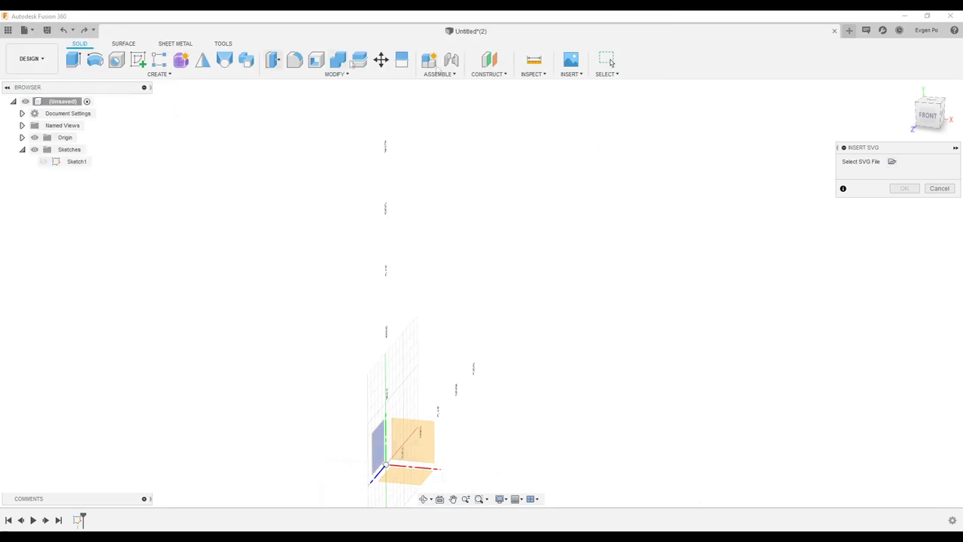
{"action": "left_click", "coordinate": [420, 438]}
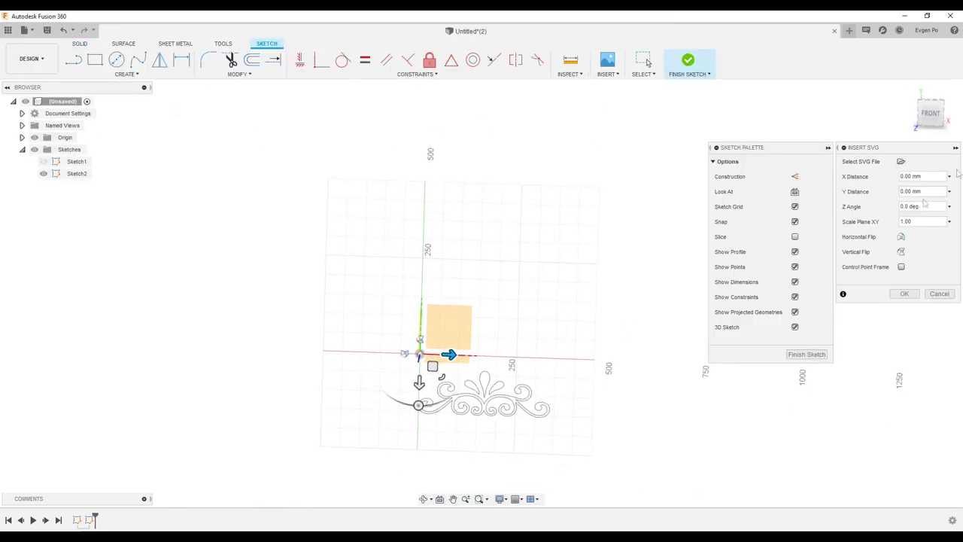
- Position the ornament at X 41.268 mm and Y 274.442 mm above the origin and commit it
{"action": "left_click_drag", "start_coordinate": [453, 354], "coordinate": [398, 348]}
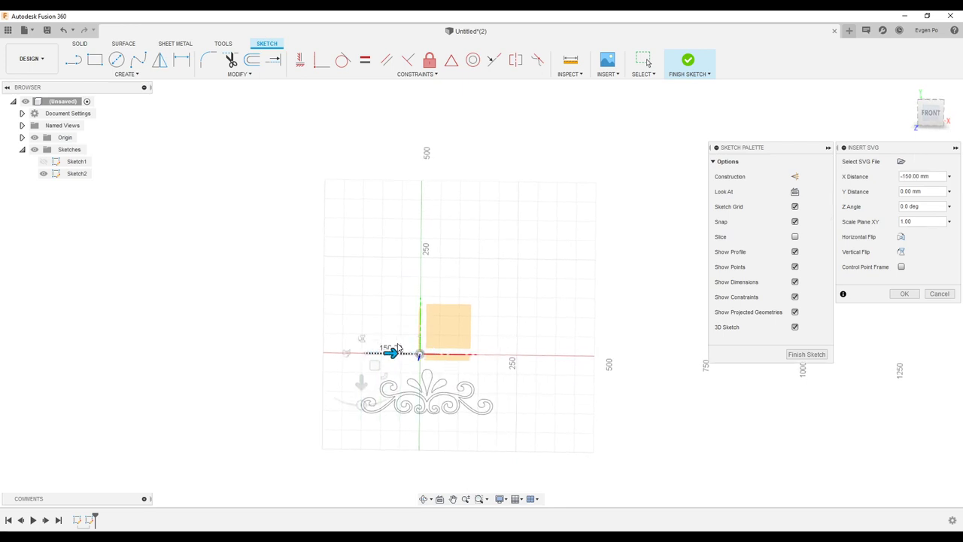
{"action": "scroll", "coordinate": [394, 346], "scroll_direction": "up", "scroll_amount": 2}
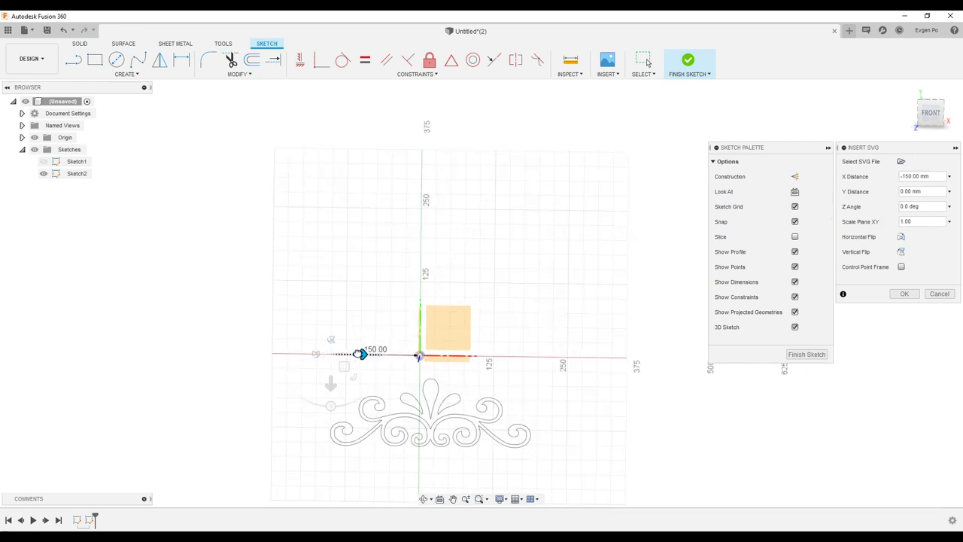
{"action": "left_click_drag", "start_coordinate": [362, 354], "coordinate": [357, 355]}
{"action": "left_click_drag", "start_coordinate": [316, 382], "coordinate": [340, 183]}
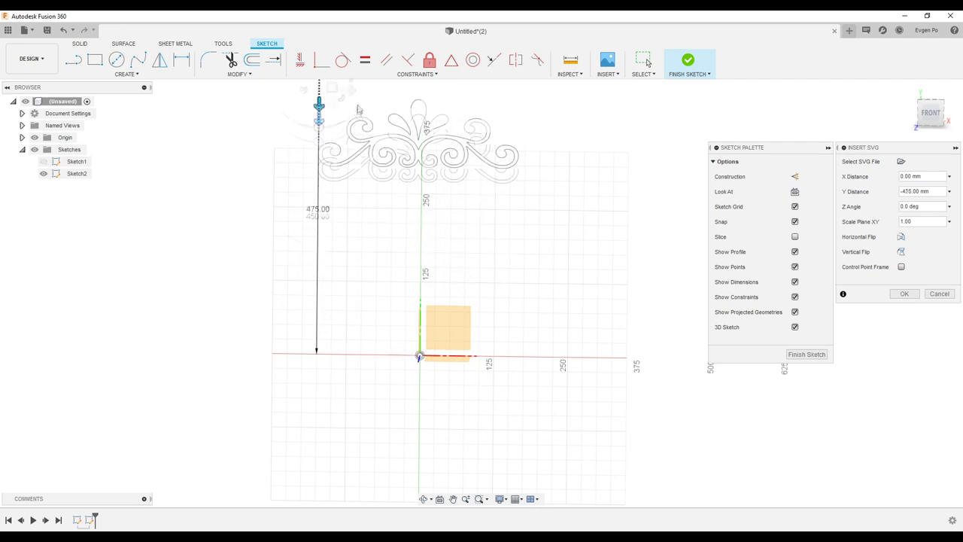
{"action": "mouse_move", "coordinate": [333, 147]}
{"action": "left_mouse_down"}
{"action": "mouse_move", "coordinate": [359, 158]}
{"action": "mouse_move", "coordinate": [354, 299]}
{"action": "left_mouse_up"}
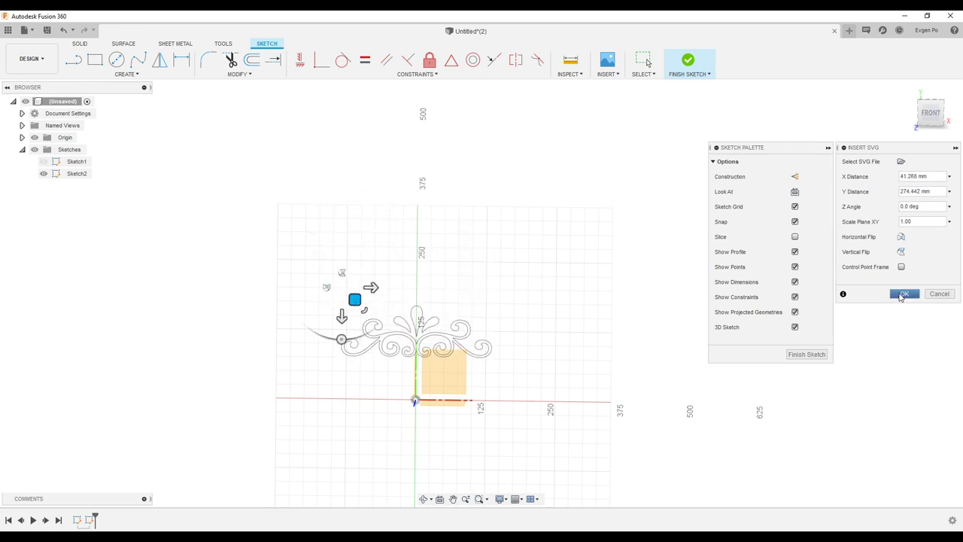
{"action": "left_click", "coordinate": [902, 294]}
{"action": "middle_click_drag", "start_coordinate": [619, 209], "coordinate": [456, 200], "text": "shift"}
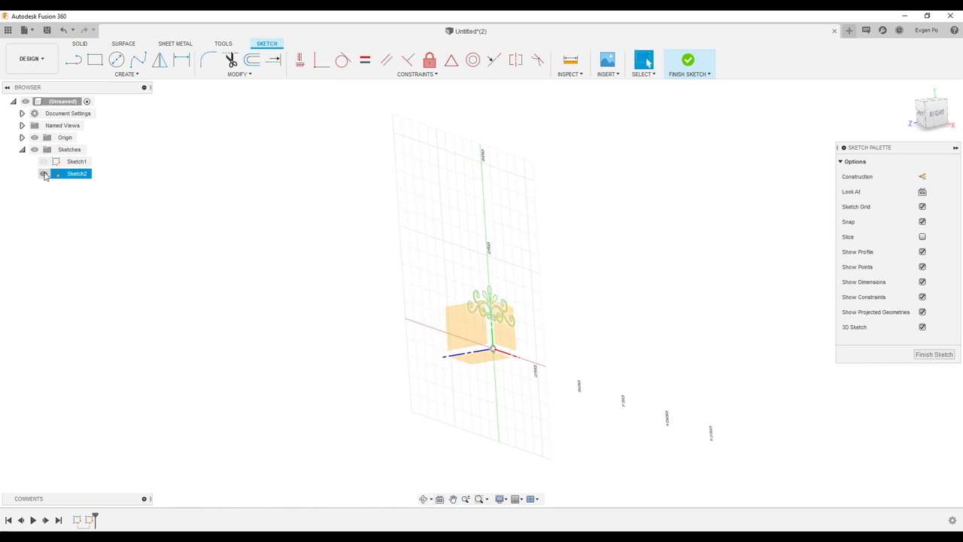
- Briefly show Sketch1's grey ornament, hide it again, and finish Sketch2
{"action": "left_click", "coordinate": [43, 174]}
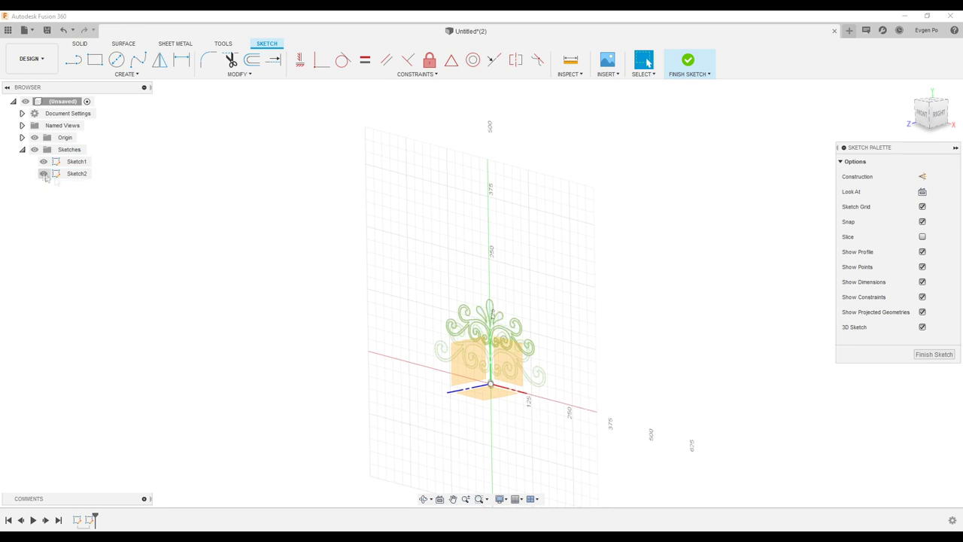
{"action": "left_click", "coordinate": [44, 162]}
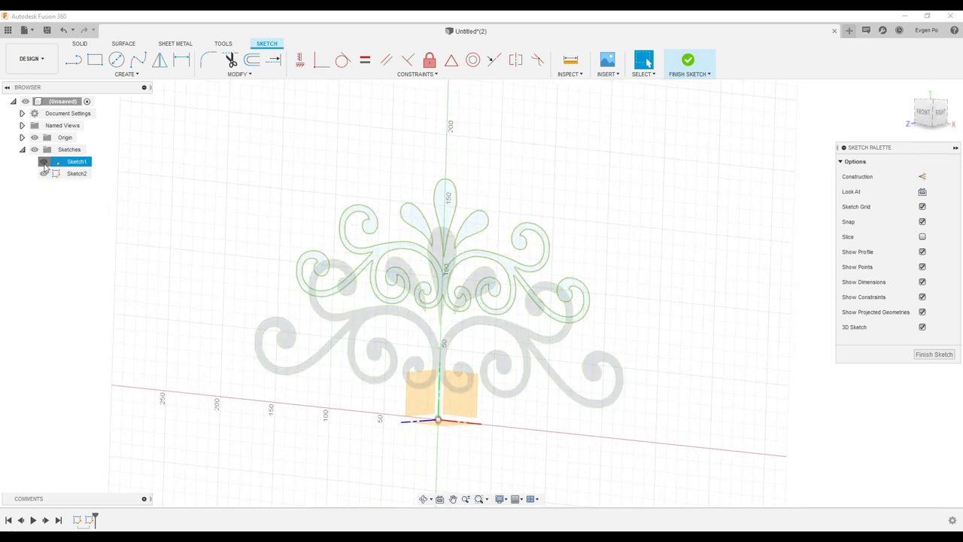
{"action": "left_click", "coordinate": [43, 163]}
{"action": "left_click", "coordinate": [43, 163]}
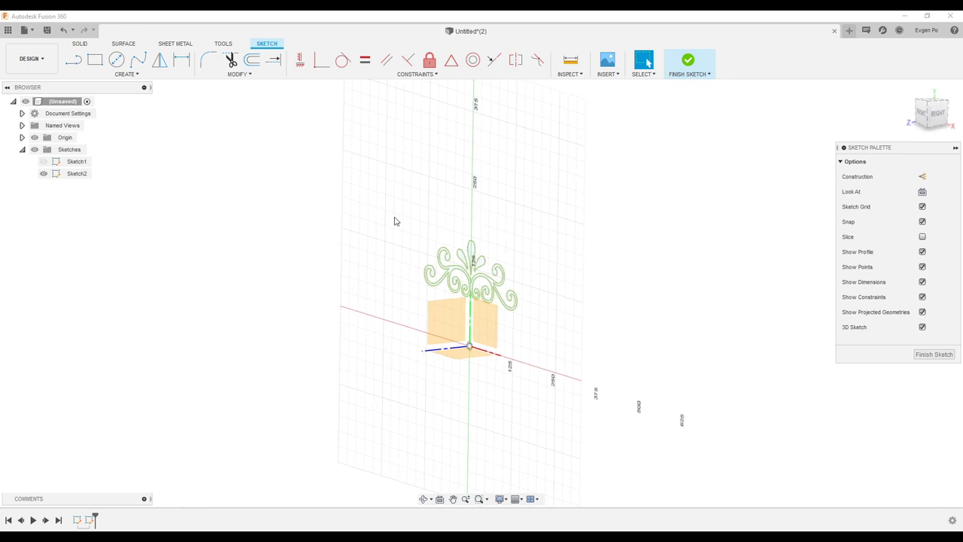
{"action": "left_click", "coordinate": [934, 355]}
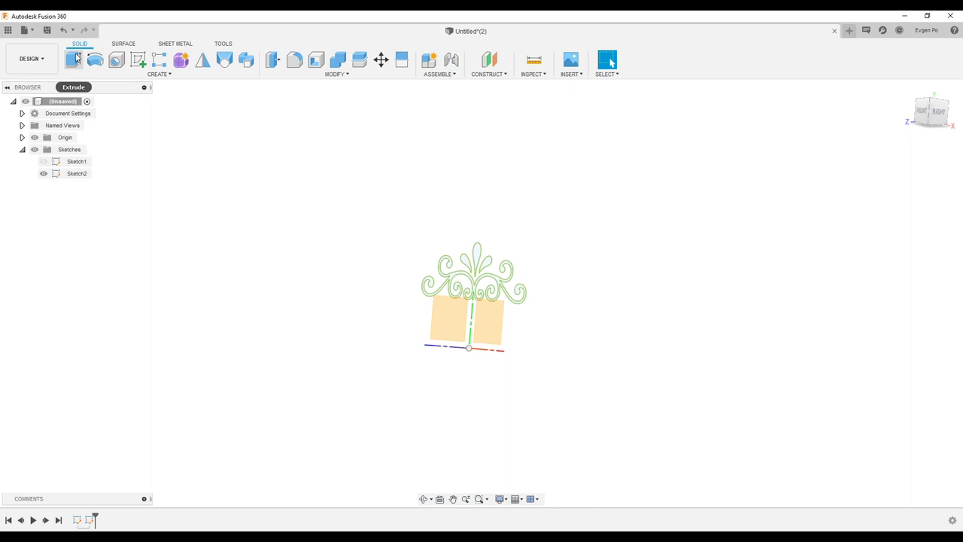
{"action": "left_click", "coordinate": [76, 58]}
{"action": "left_click", "coordinate": [593, 282]}
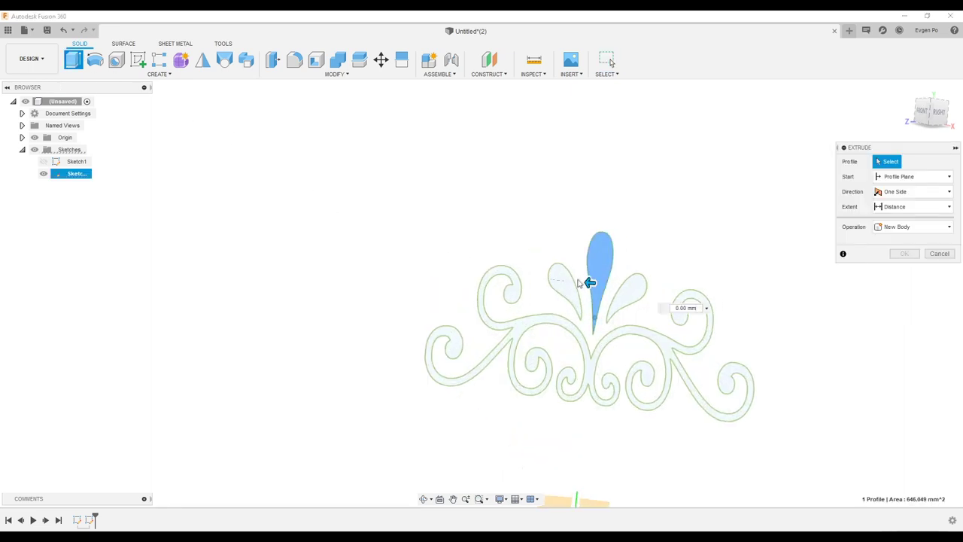
{"action": "left_click", "coordinate": [627, 293]}
{"action": "left_click", "coordinate": [632, 337]}
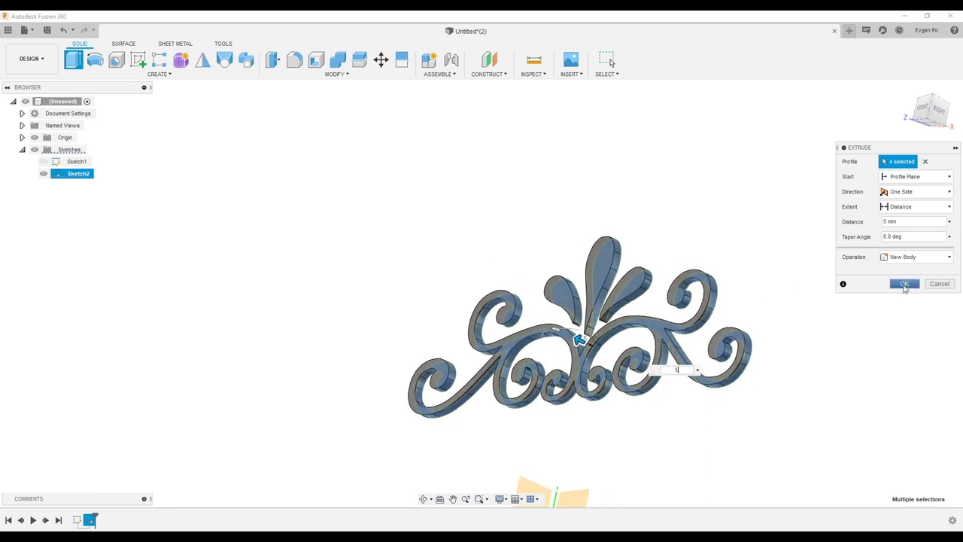
{"action": "left_click", "coordinate": [901, 286]}
{"action": "left_click", "coordinate": [841, 298]}
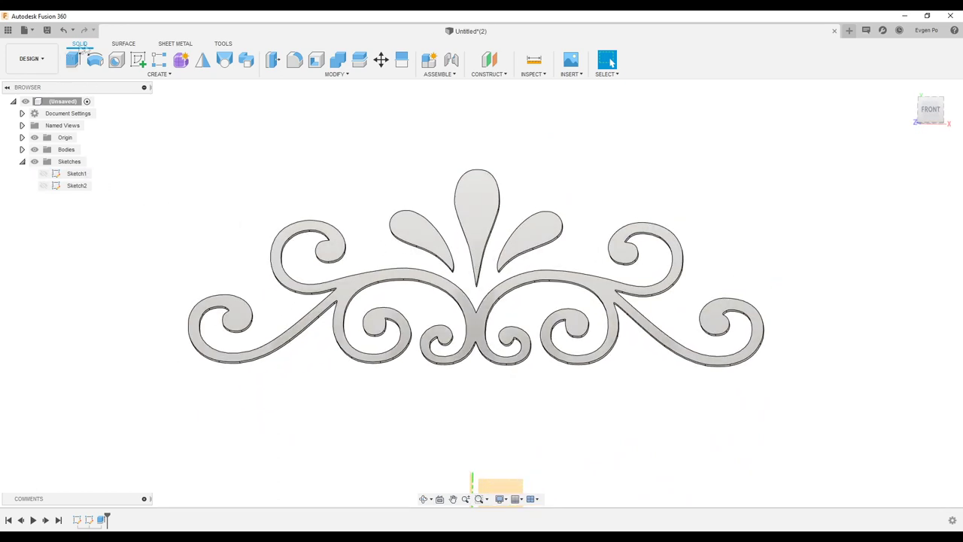
{"action": "left_click", "coordinate": [64, 31]}
{"action": "left_click", "coordinate": [63, 31]}
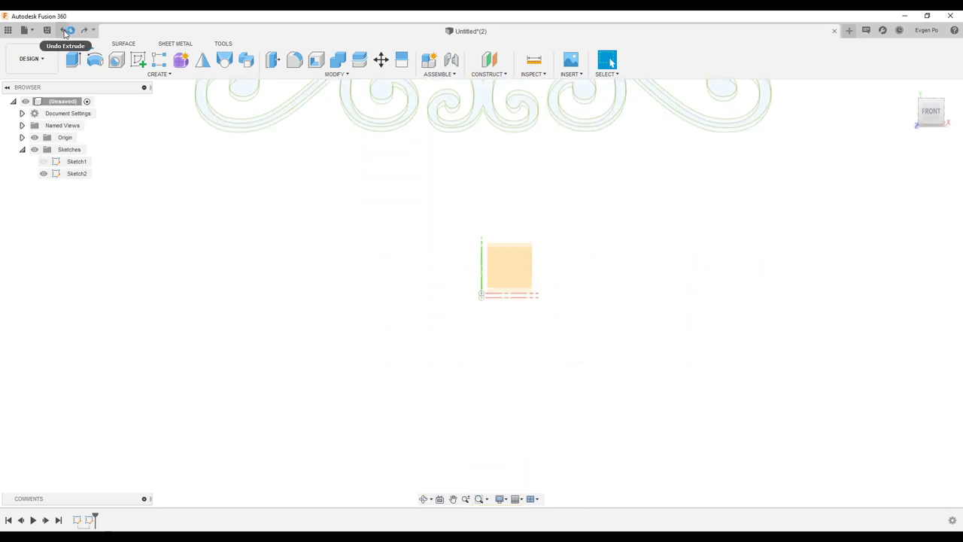
{"action": "left_click", "coordinate": [921, 354]}
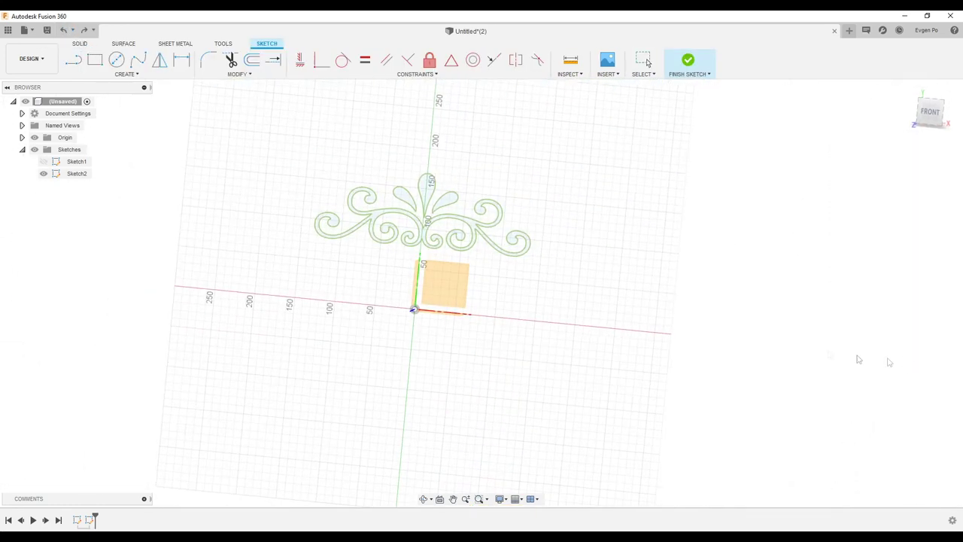
{"action": "middle_click_drag", "start_coordinate": [674, 327], "coordinate": [440, 248], "text": "shift"}
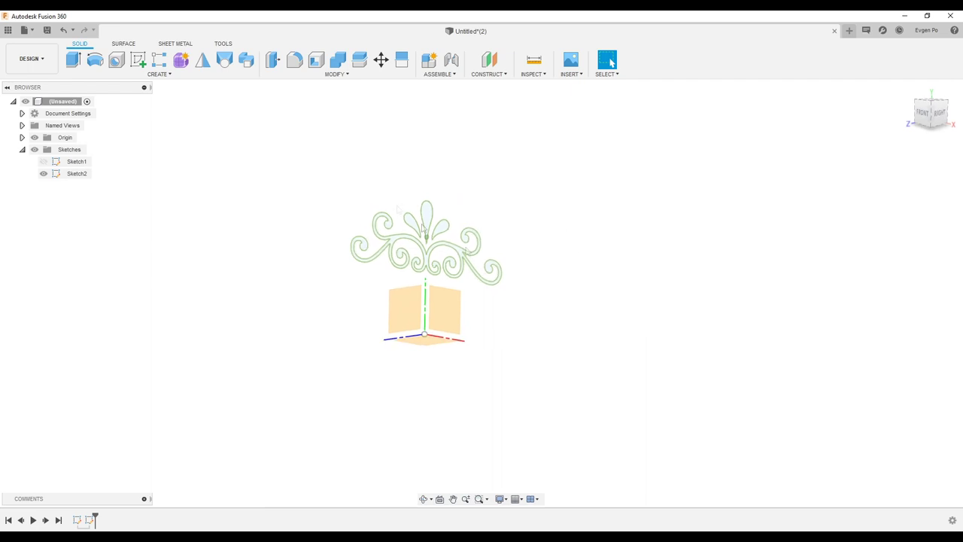
{"action": "middle_click_drag", "start_coordinate": [419, 228], "coordinate": [275, 161], "text": "shift"}
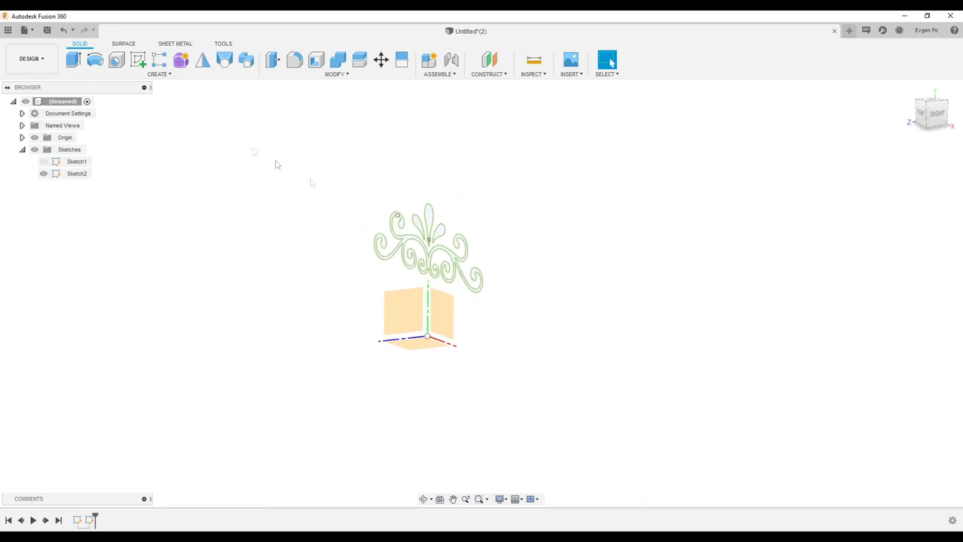
- Create a sphere from a picked centre point and size its diameter down from 550 to 200 mm
{"action": "left_click", "coordinate": [128, 75]}
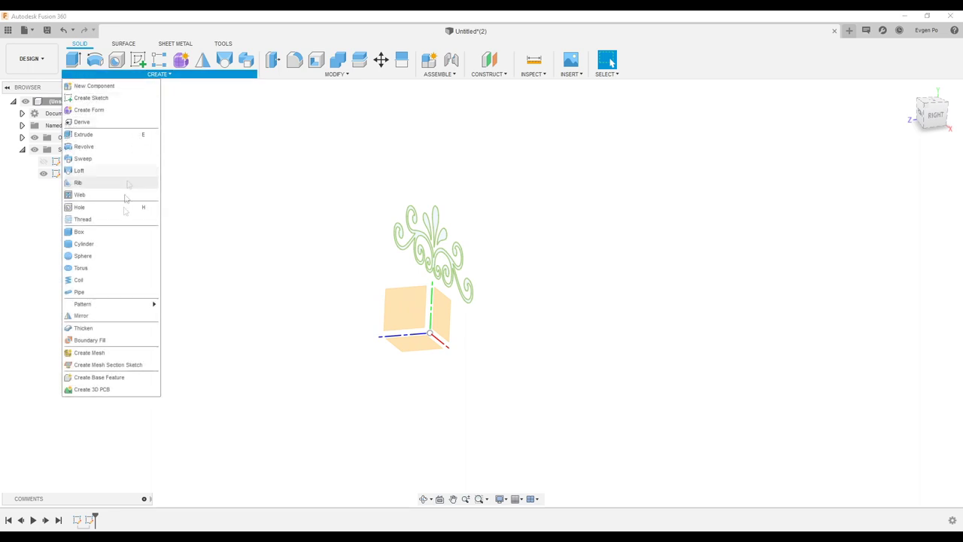
{"action": "left_click", "coordinate": [106, 261]}
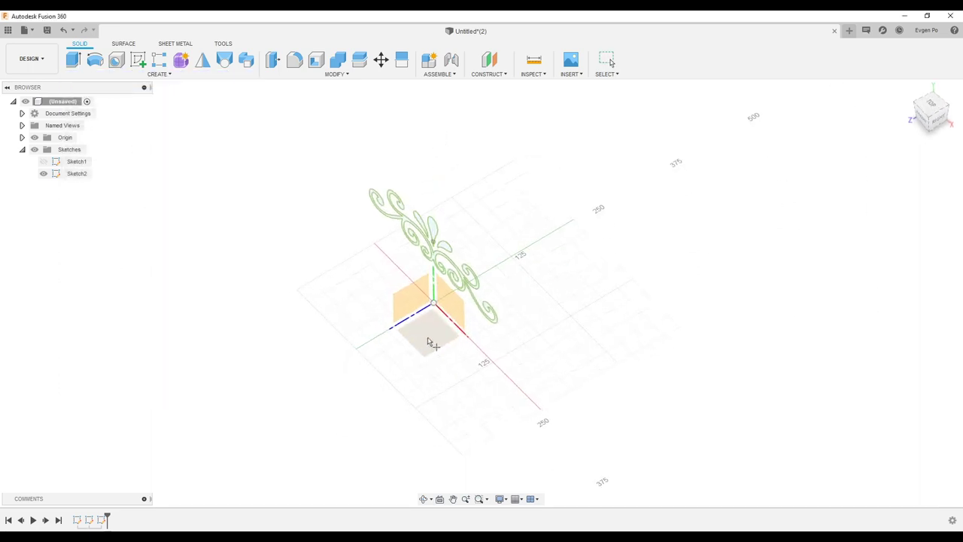
{"action": "left_click", "coordinate": [262, 407]}
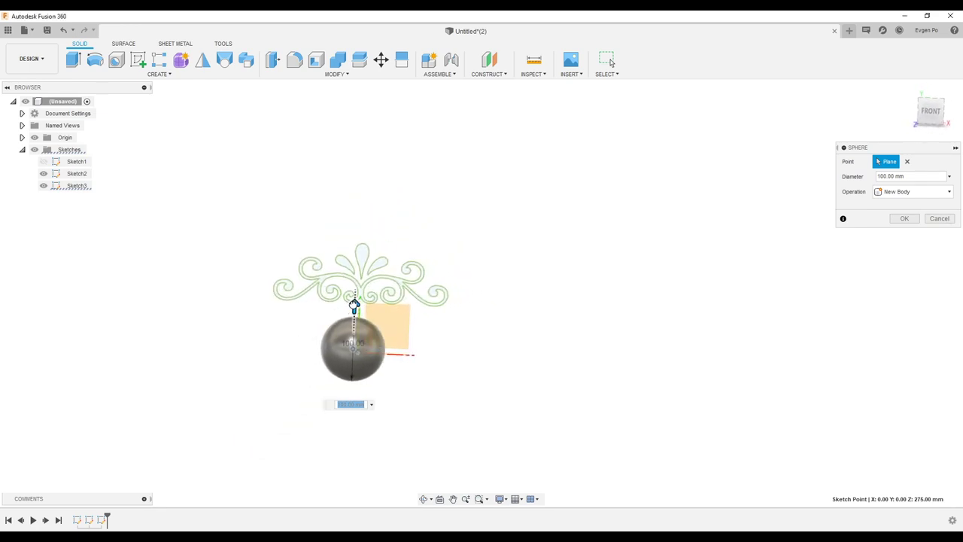
{"action": "left_click_drag", "start_coordinate": [351, 305], "coordinate": [359, 200]}
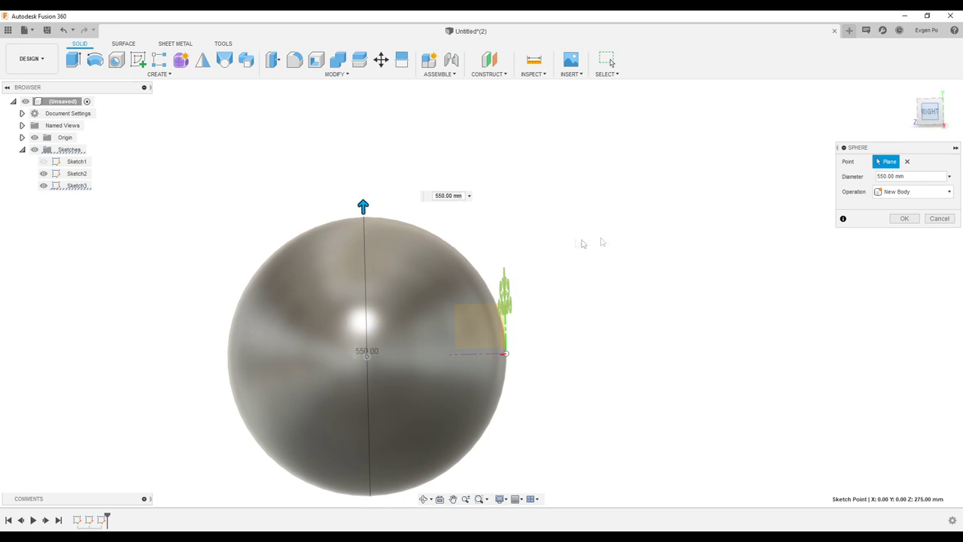
{"action": "left_click_drag", "start_coordinate": [372, 197], "coordinate": [364, 291]}
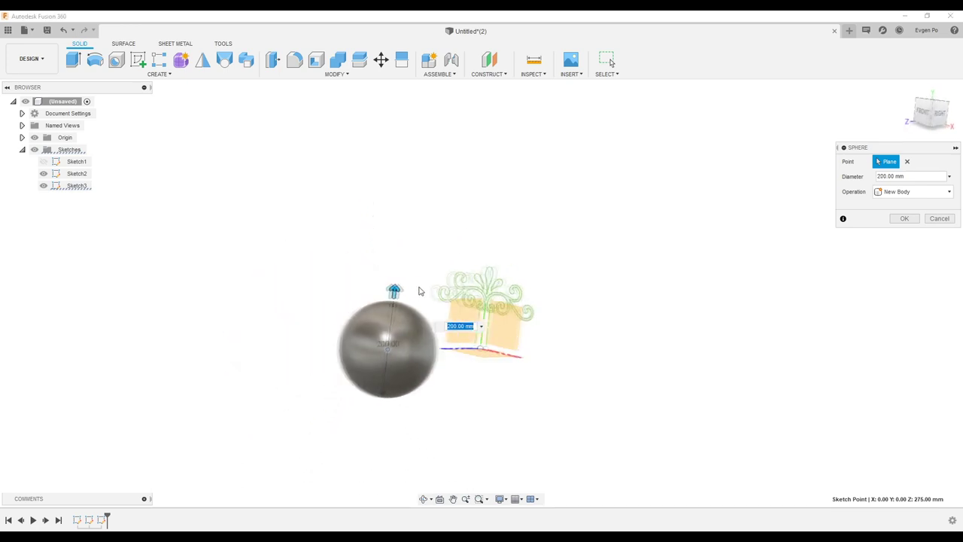
{"action": "left_click", "coordinate": [905, 218]}
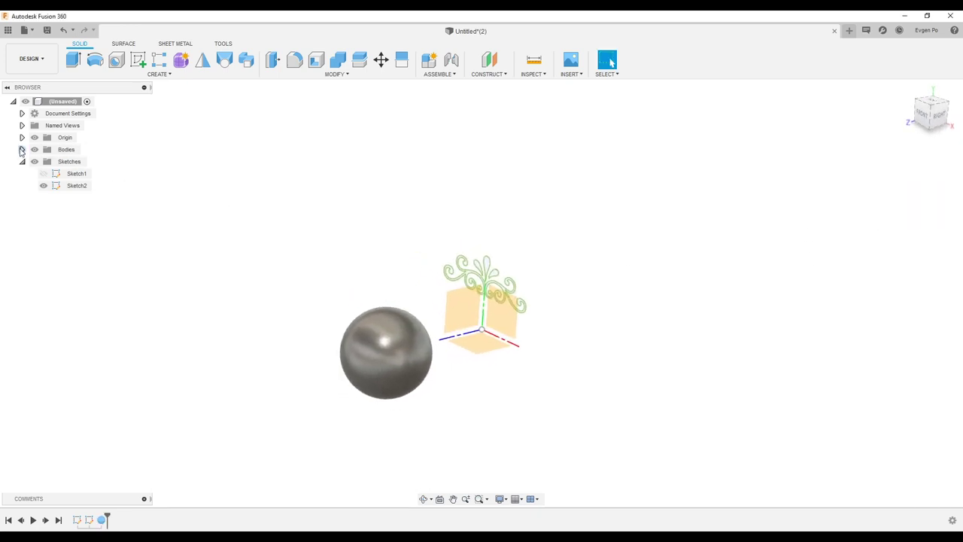
- Move the sphere body, Body1, 100 mm along Y with Move/Copy
{"action": "right_click", "coordinate": [68, 161]}
{"action": "left_click", "coordinate": [83, 167]}
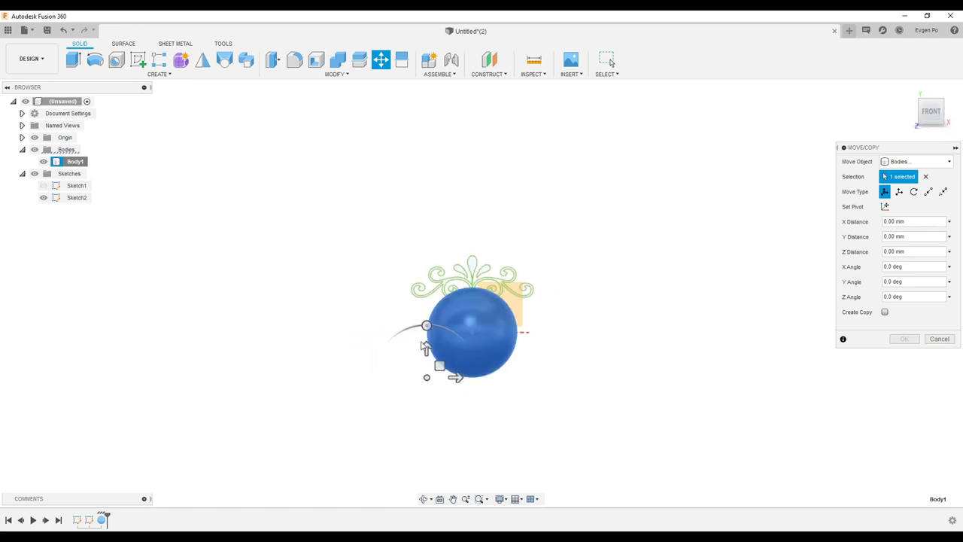
{"action": "left_click_drag", "start_coordinate": [426, 347], "coordinate": [429, 315]}
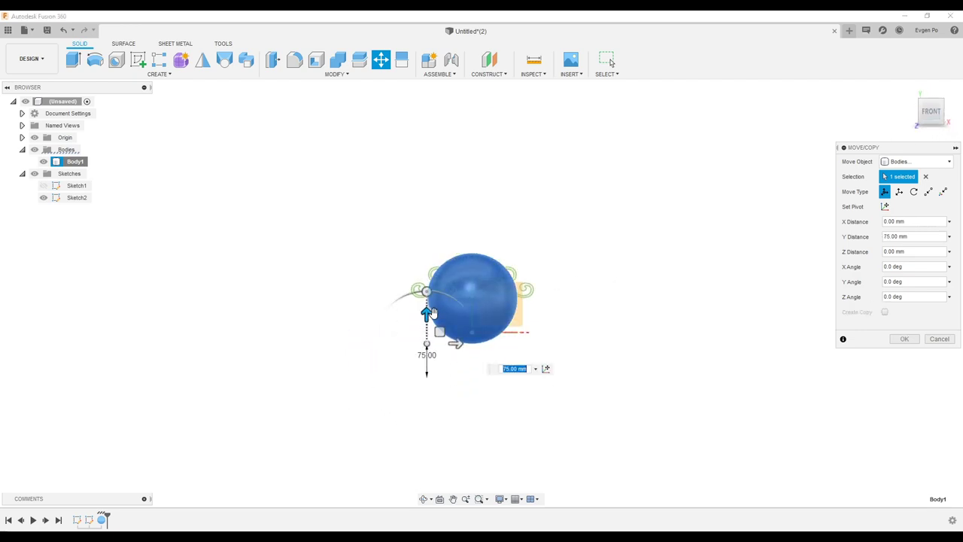
{"action": "left_click_drag", "start_coordinate": [427, 312], "coordinate": [426, 303]}
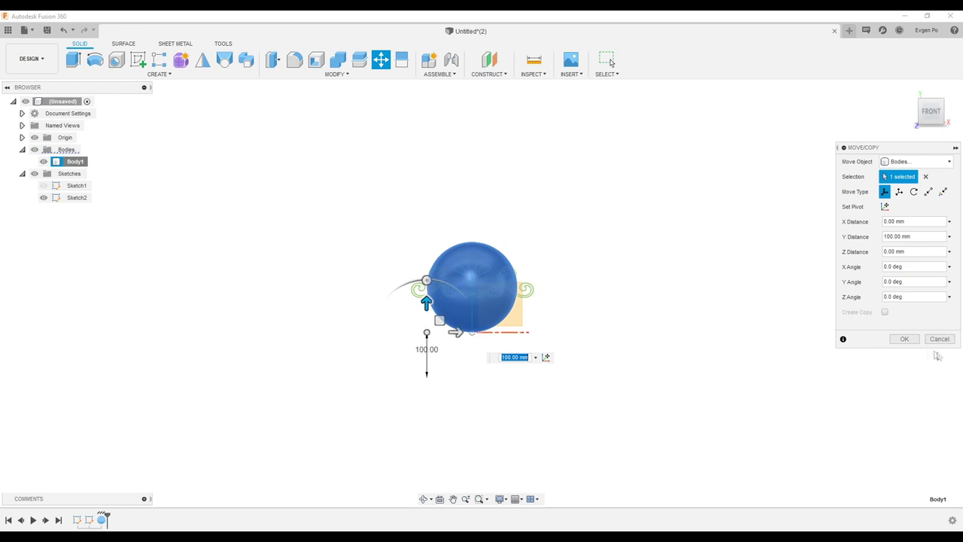
{"action": "left_click", "coordinate": [905, 338]}
{"action": "mouse_move", "coordinate": [615, 303]}
{"action": "middle_mouse_down", "text": "shift"}
{"action": "mouse_move", "coordinate": [510, 307]}
{"action": "mouse_move", "coordinate": [537, 309]}
{"action": "middle_mouse_up", "text": "shift"}
{"action": "scroll", "coordinate": [510, 307], "scroll_direction": "up", "scroll_amount": 3}
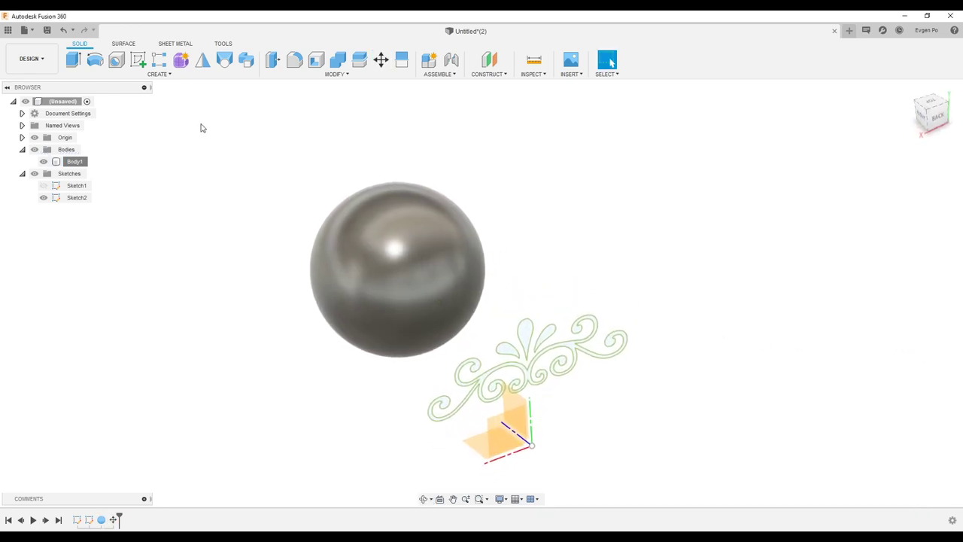
{"action": "middle_click_drag", "start_coordinate": [201, 128], "coordinate": [153, 82], "text": "shift"}
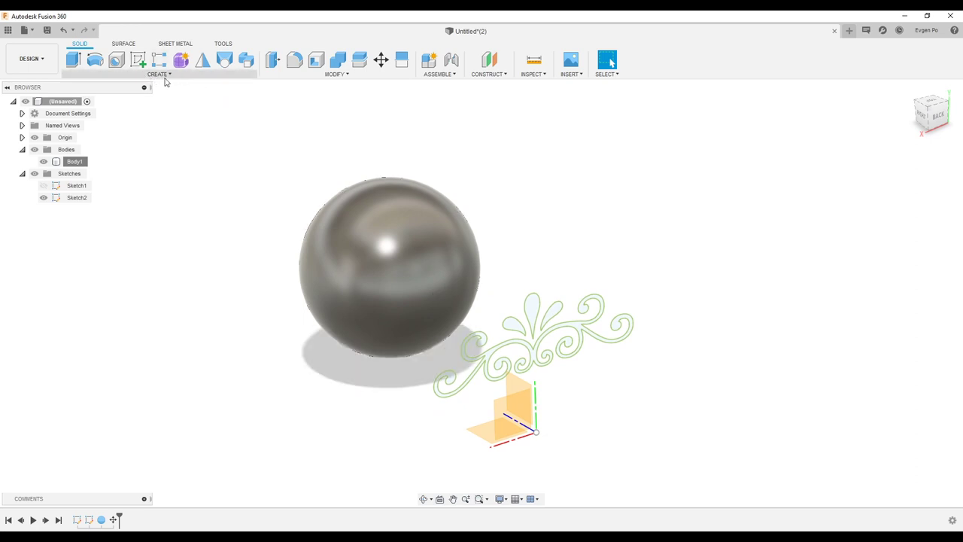
{"action": "middle_click_drag", "start_coordinate": [497, 339], "coordinate": [509, 343], "text": "shift"}
{"action": "scroll", "coordinate": [515, 333], "scroll_direction": "up", "scroll_amount": 1}
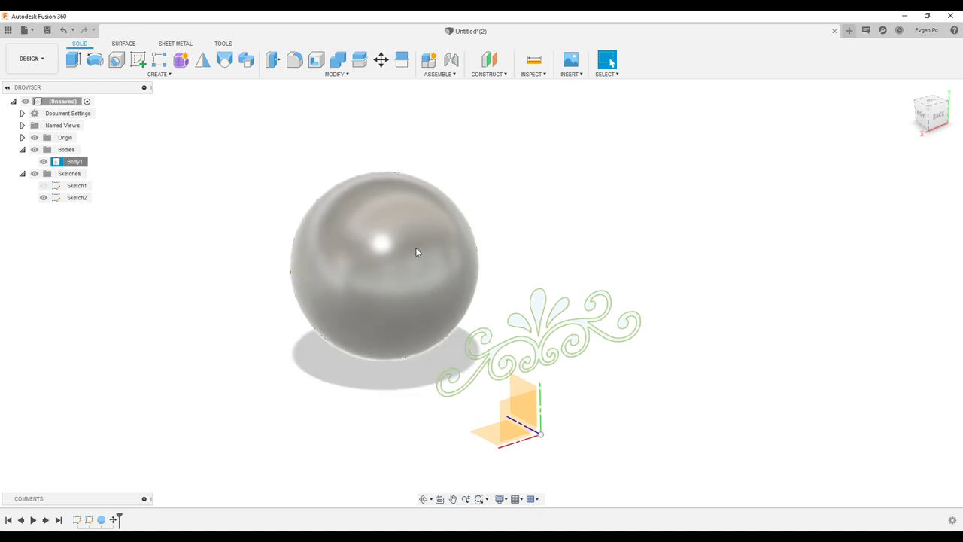
{"action": "middle_click_drag", "start_coordinate": [416, 252], "coordinate": [426, 251], "text": "shift"}
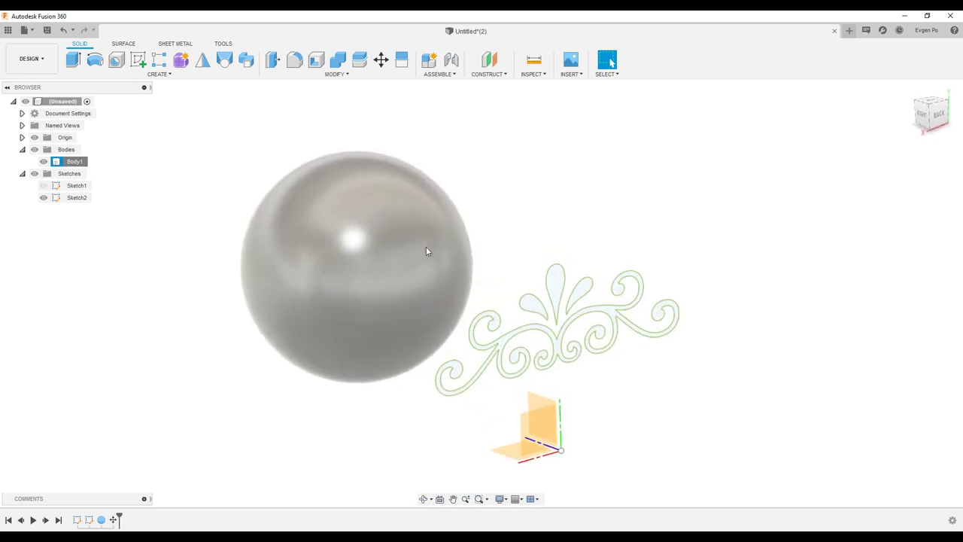
{"action": "scroll", "coordinate": [426, 233], "scroll_direction": "up", "scroll_amount": 1}
{"action": "middle_click_drag", "start_coordinate": [396, 245], "coordinate": [500, 263], "text": "shift"}
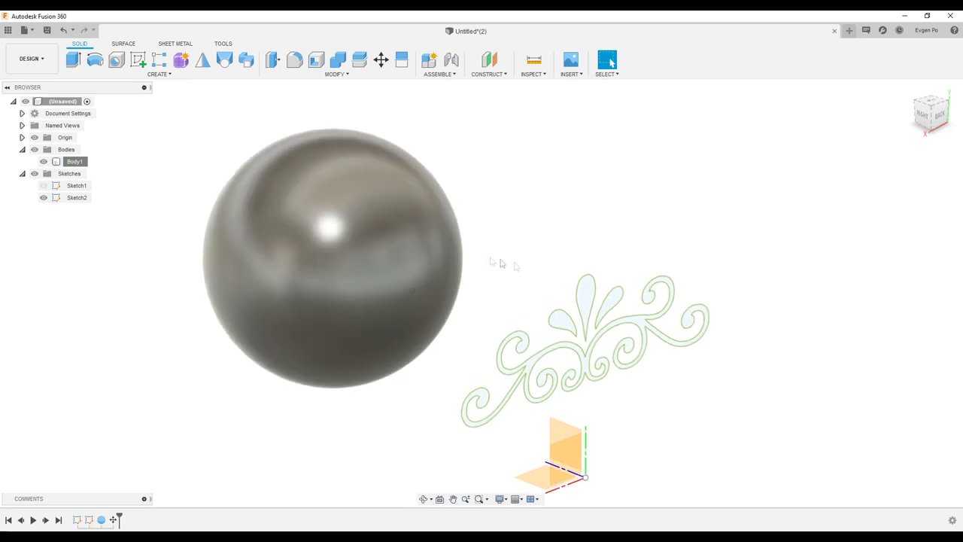
{"action": "middle_click_drag", "start_coordinate": [608, 309], "coordinate": [594, 329], "text": "shift"}
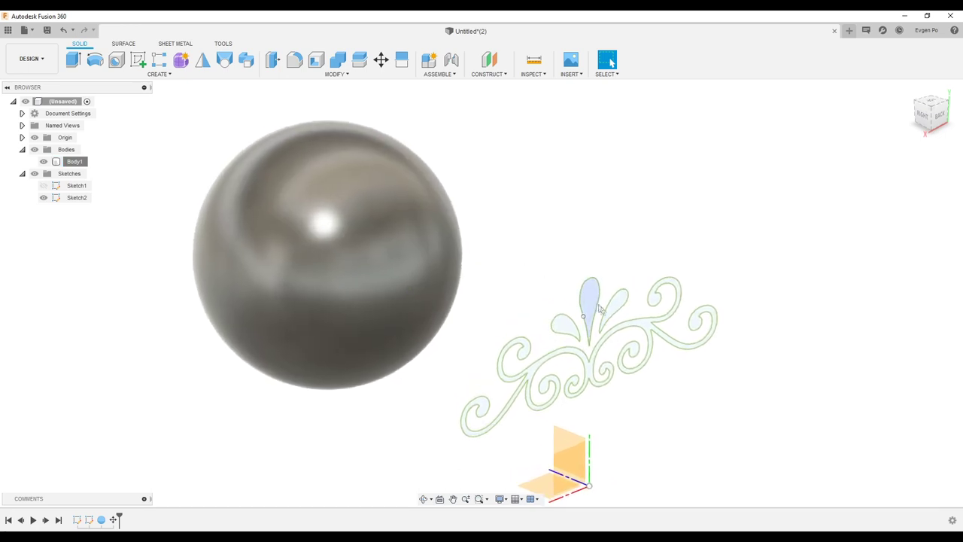
{"action": "mouse_move", "coordinate": [533, 376]}
{"action": "middle_mouse_down", "text": "shift"}
{"action": "mouse_move", "coordinate": [555, 414]}
{"action": "mouse_move", "coordinate": [402, 282]}
{"action": "mouse_move", "coordinate": [673, 271]}
{"action": "mouse_move", "coordinate": [383, 253]}
{"action": "mouse_move", "coordinate": [438, 168]}
{"action": "mouse_move", "coordinate": [401, 226]}
{"action": "mouse_move", "coordinate": [444, 183]}
{"action": "mouse_move", "coordinate": [358, 241]}
{"action": "mouse_move", "coordinate": [307, 213]}
{"action": "mouse_move", "coordinate": [427, 188]}
{"action": "middle_mouse_up", "text": "shift"}
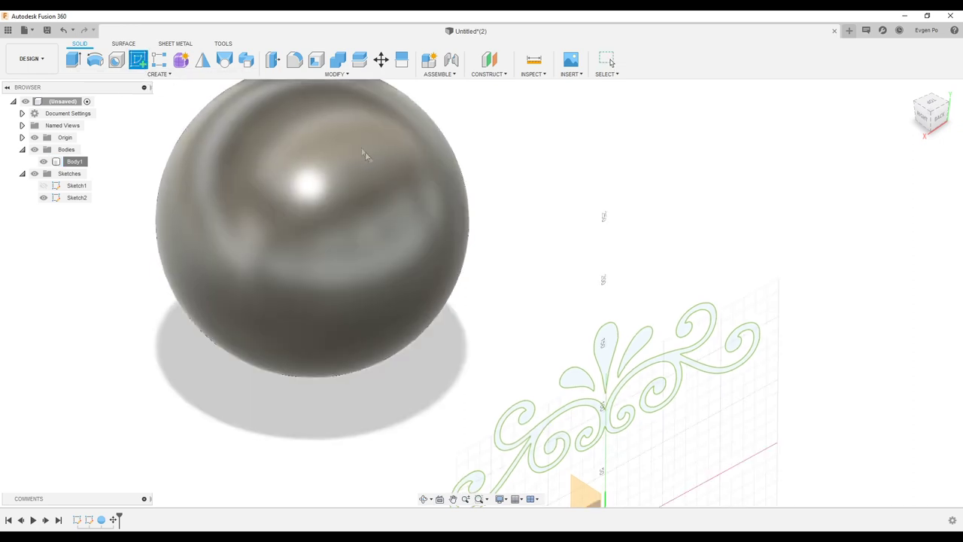
{"action": "scroll", "coordinate": [365, 153], "scroll_direction": "down", "scroll_amount": 2}
{"action": "left_click", "coordinate": [158, 74]}
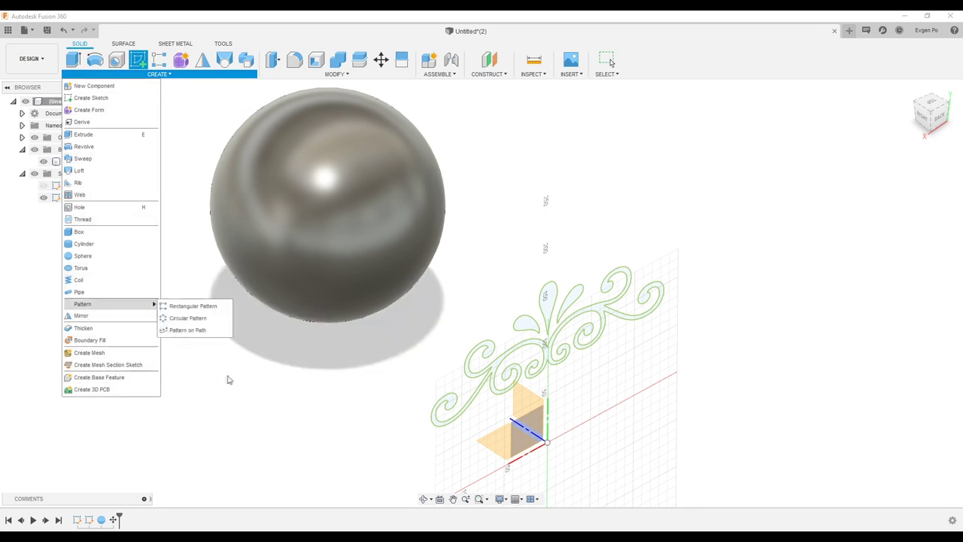
- Start a new 3D sketch, Sketch4, and look through the Create and Modify commands for projection
{"action": "left_click", "coordinate": [497, 316]}
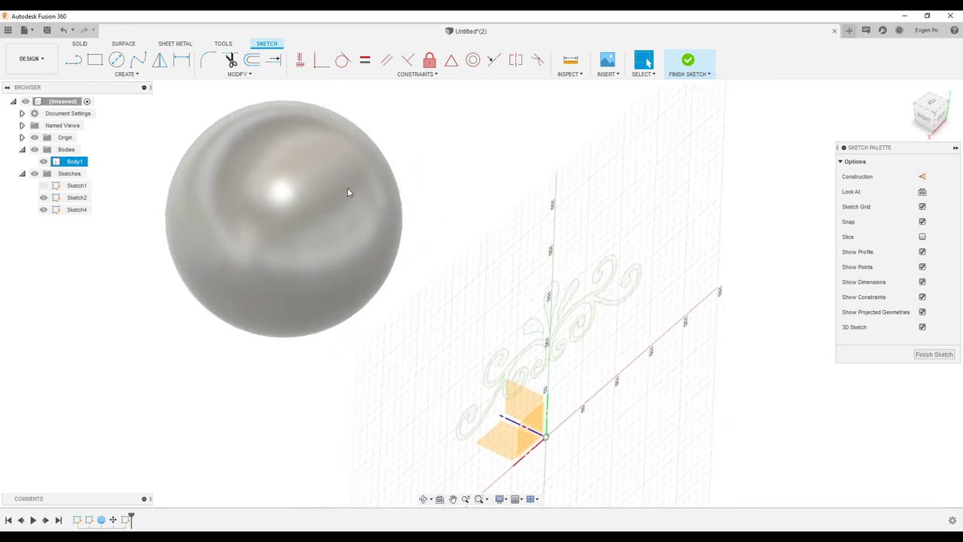
{"action": "left_click", "coordinate": [150, 75]}
{"action": "left_click", "coordinate": [238, 73]}
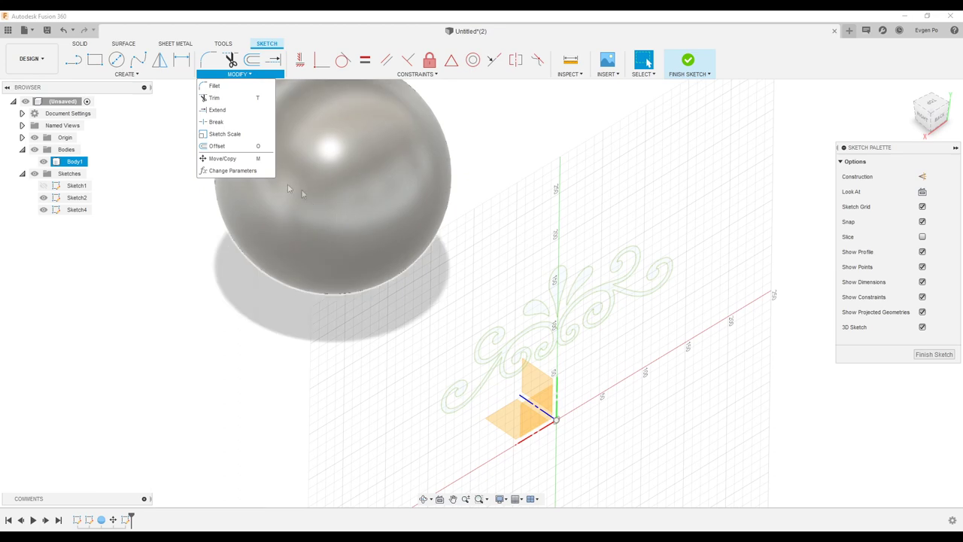
{"action": "left_click", "coordinate": [356, 215]}
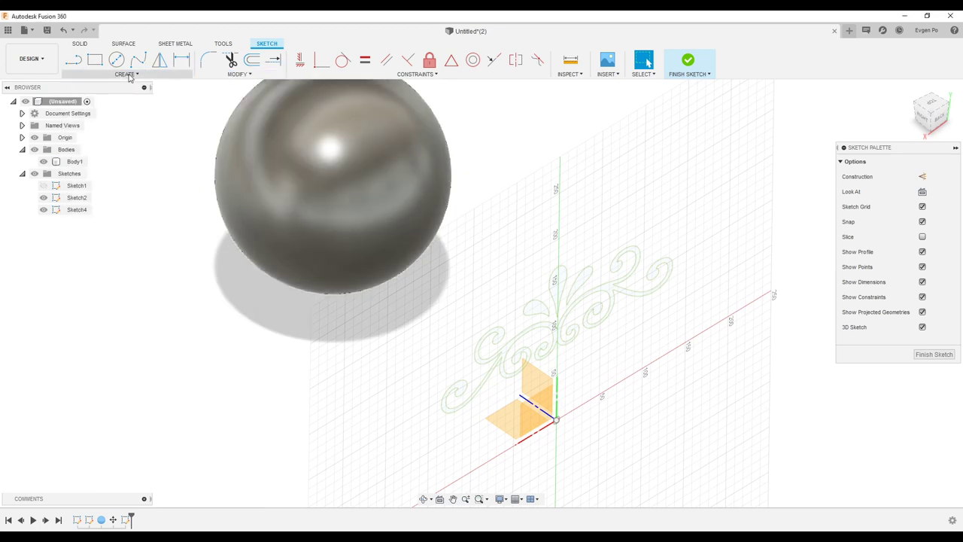
{"action": "left_click", "coordinate": [126, 75]}
{"action": "mouse_move", "coordinate": [93, 261]}
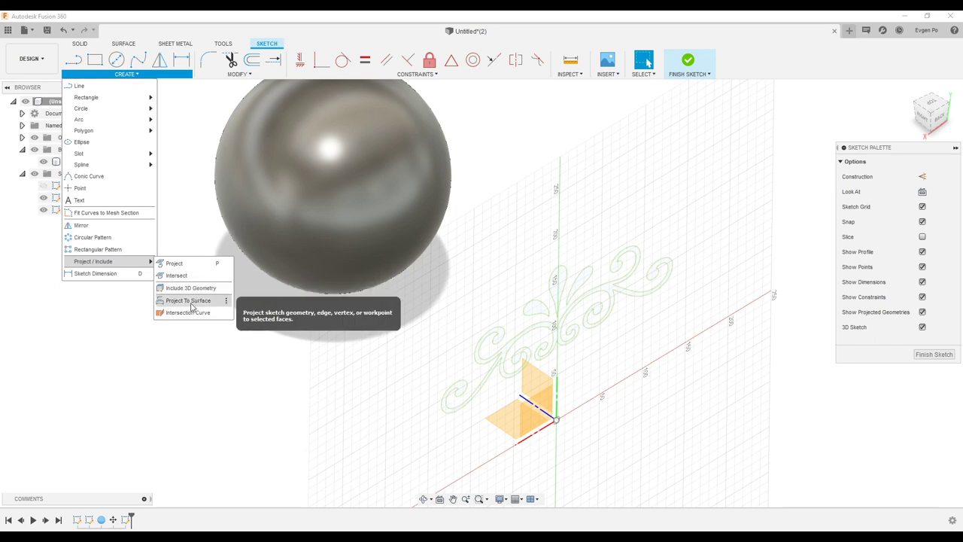
- Start Project To Surface with the 210 ornament curves as Curves and the sphere as Faces
{"action": "left_click", "coordinate": [191, 302]}
{"action": "middle_click_drag", "start_coordinate": [350, 247], "coordinate": [324, 248], "text": "shift"}
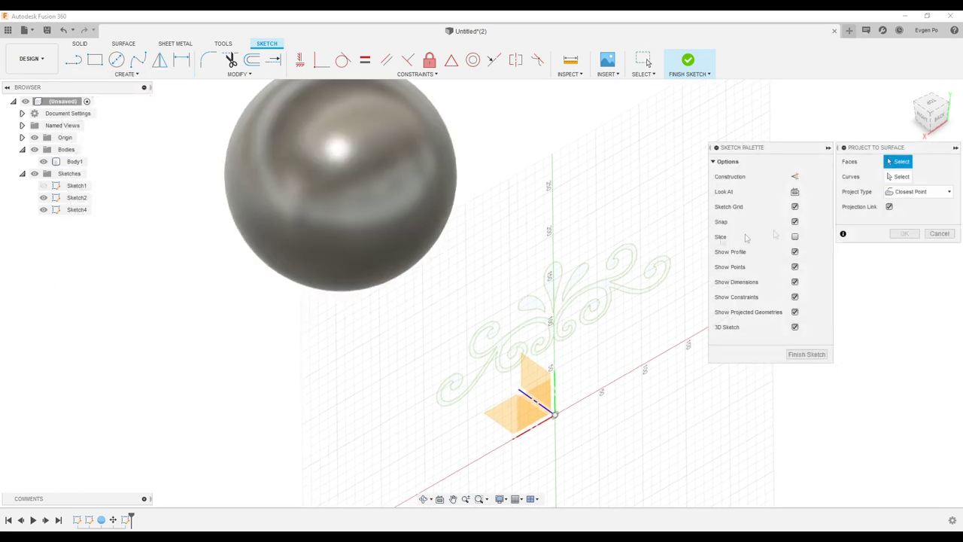
{"action": "scroll", "coordinate": [526, 332], "scroll_direction": "up", "scroll_amount": 3}
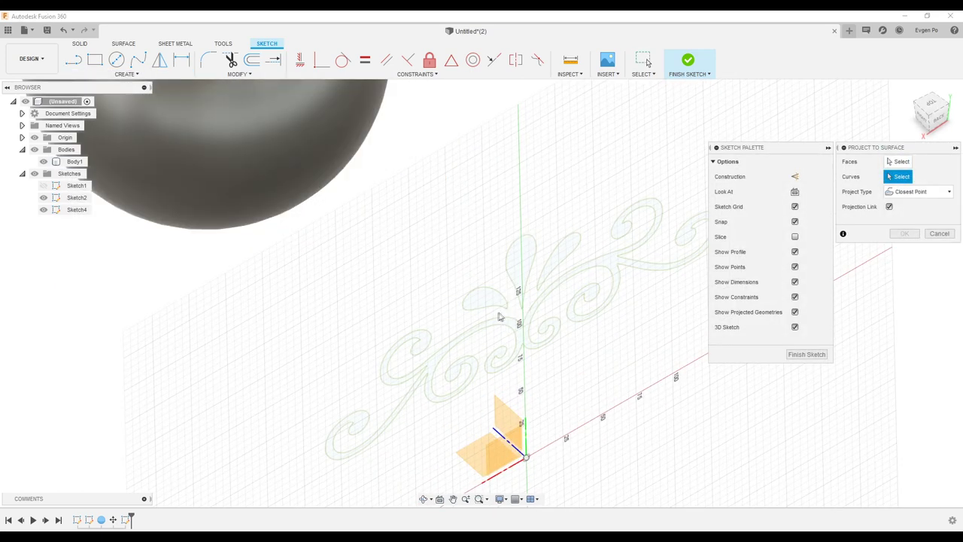
{"action": "left_click", "coordinate": [496, 322]}
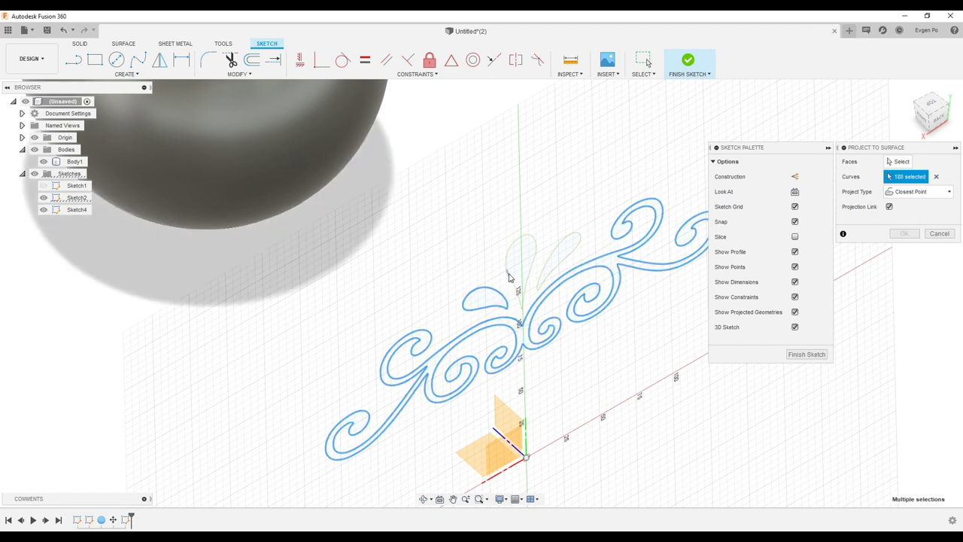
{"action": "scroll", "coordinate": [572, 354], "scroll_direction": "down", "scroll_amount": 3}
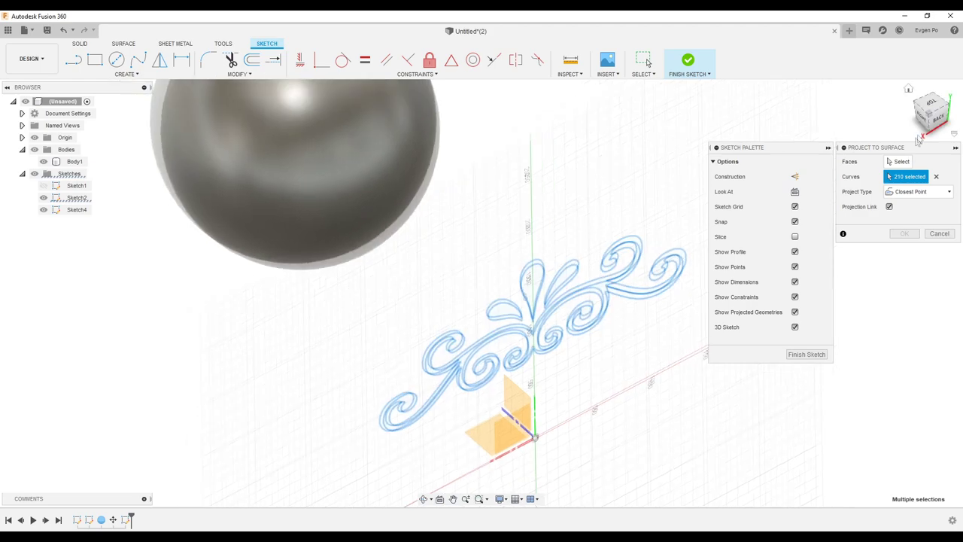
{"action": "left_click", "coordinate": [900, 161]}
{"action": "left_click", "coordinate": [386, 167]}
- Inspect the red projection preview from several angles and switch the projection type to Along Vector
{"action": "middle_click_drag", "start_coordinate": [387, 165], "coordinate": [388, 195], "text": "shift"}
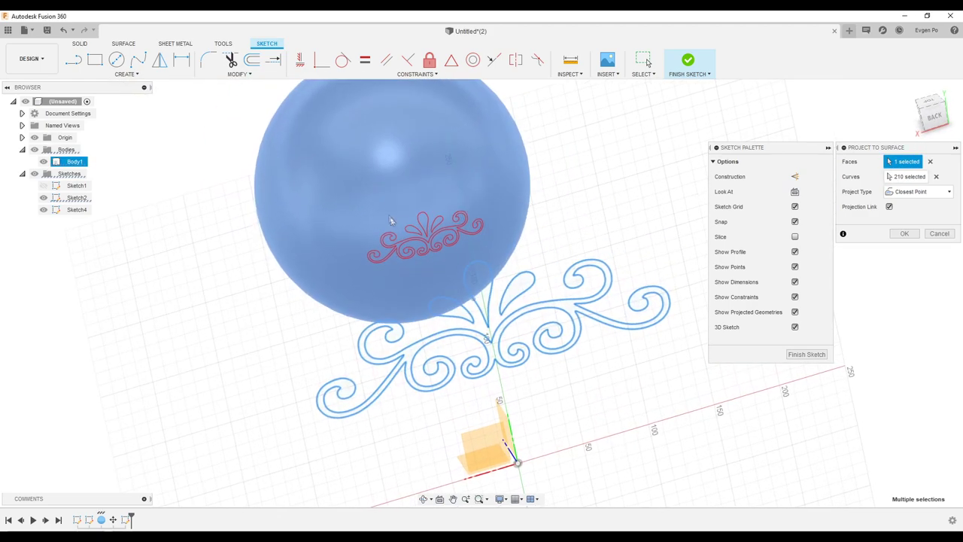
{"action": "scroll", "coordinate": [398, 210], "scroll_direction": "up", "scroll_amount": 3}
{"action": "scroll", "coordinate": [422, 233], "scroll_direction": "up", "scroll_amount": 3}
{"action": "scroll", "coordinate": [425, 237], "scroll_direction": "down", "scroll_amount": 3}
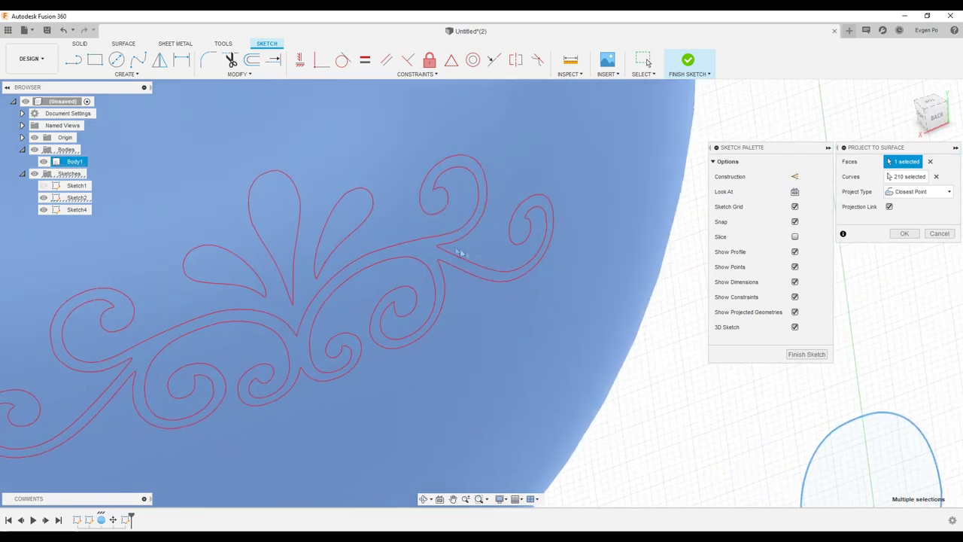
{"action": "scroll", "coordinate": [460, 248], "scroll_direction": "down", "scroll_amount": 3}
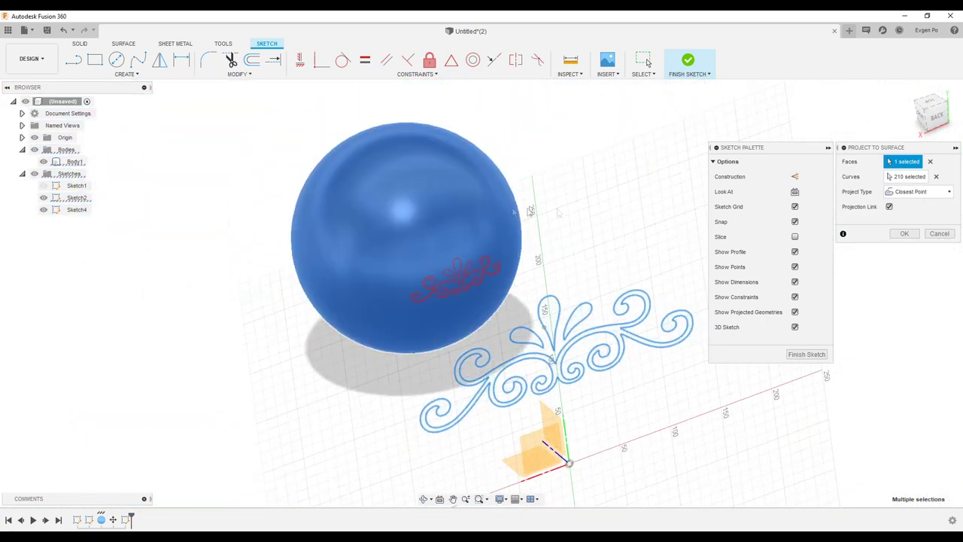
{"action": "mouse_move", "coordinate": [940, 197]}
{"action": "middle_mouse_down", "text": "shift"}
{"action": "mouse_move", "coordinate": [552, 249]}
{"action": "mouse_move", "coordinate": [505, 191]}
{"action": "mouse_move", "coordinate": [506, 249]}
{"action": "middle_mouse_up", "text": "shift"}
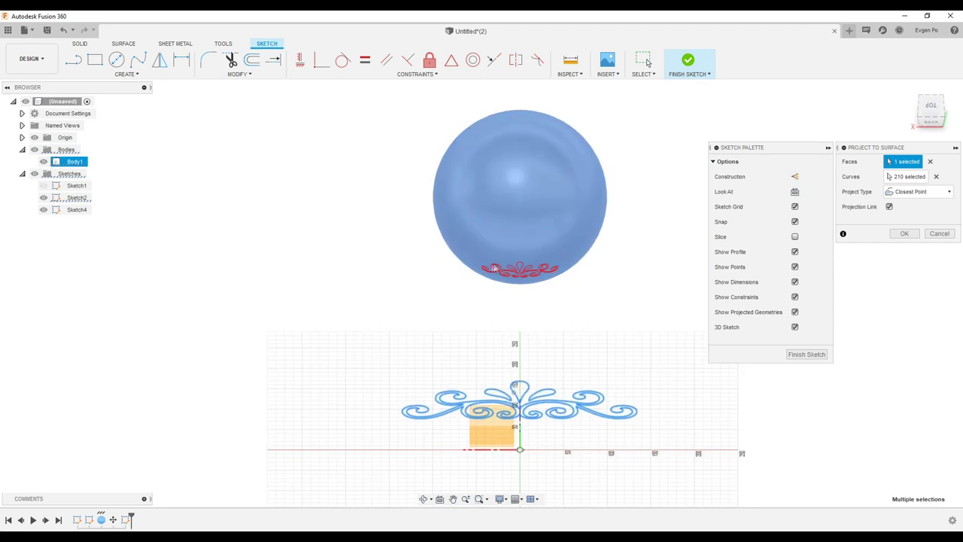
{"action": "middle_click_drag", "start_coordinate": [547, 273], "coordinate": [510, 268], "text": "shift"}
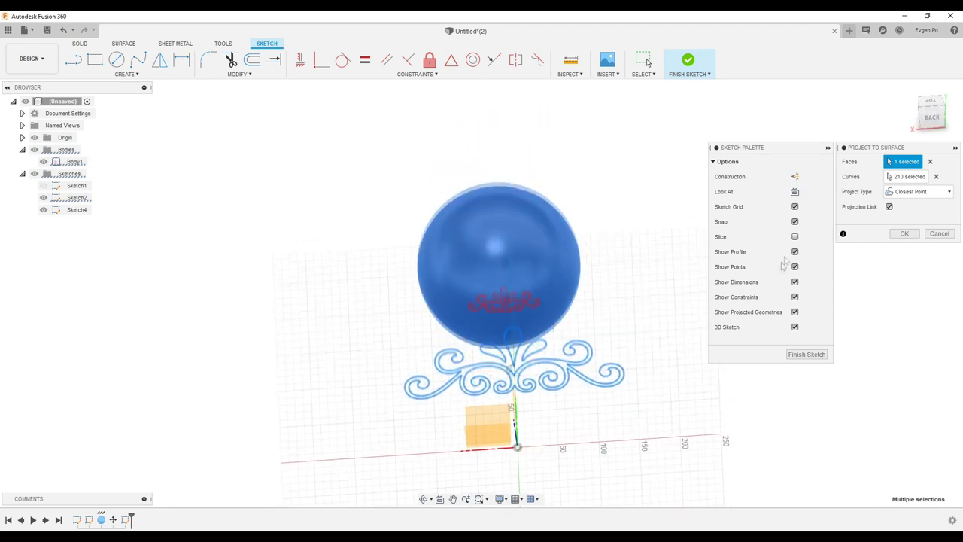
{"action": "left_click", "coordinate": [911, 218]}
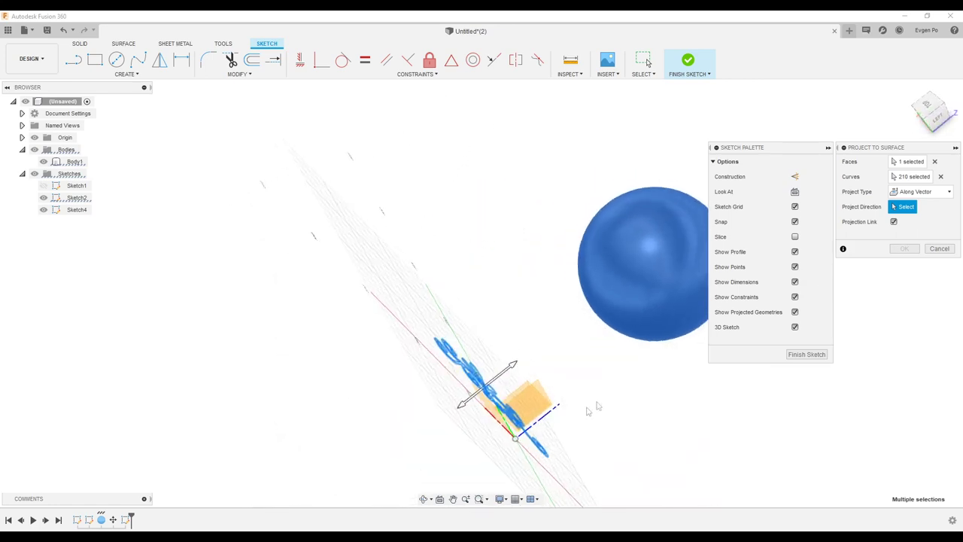
- Pick an axis as the projection direction and confirm projecting the ornament onto the sphere
{"action": "left_click", "coordinate": [560, 408]}
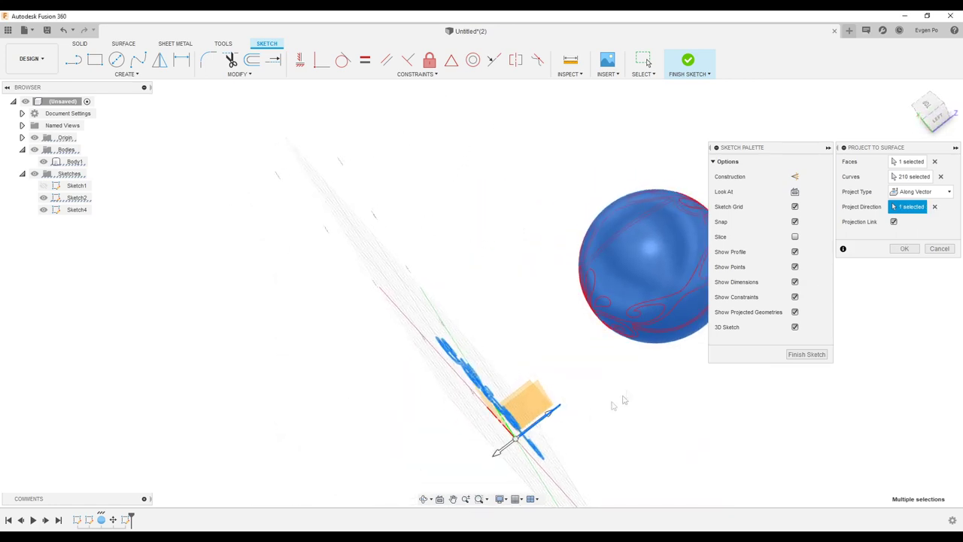
{"action": "key", "text": "Return"}
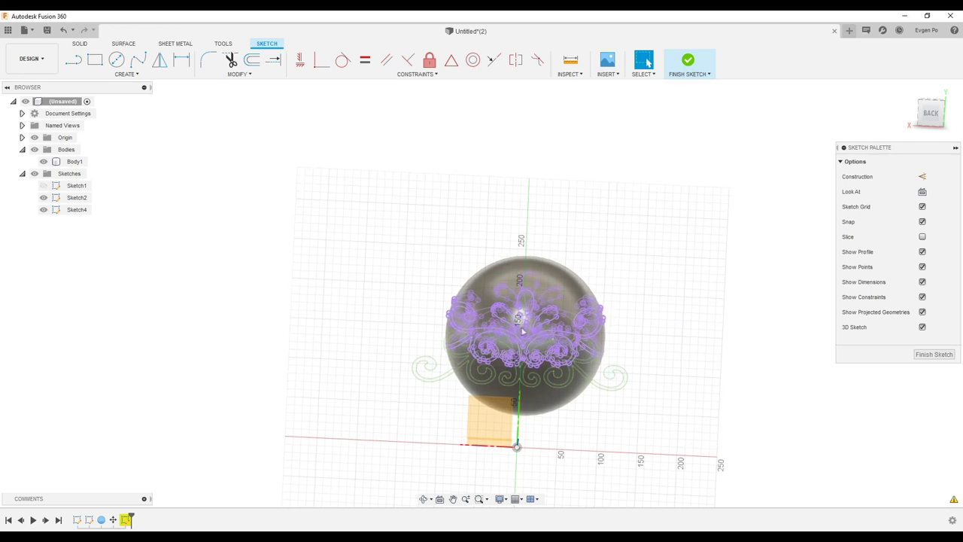
- Inspect the projected curves wrapping the sphere, then select and clear the sphere face
{"action": "scroll", "coordinate": [449, 347], "scroll_direction": "up", "scroll_amount": 3}
{"action": "middle_click_drag", "start_coordinate": [450, 347], "coordinate": [434, 406], "text": "shift"}
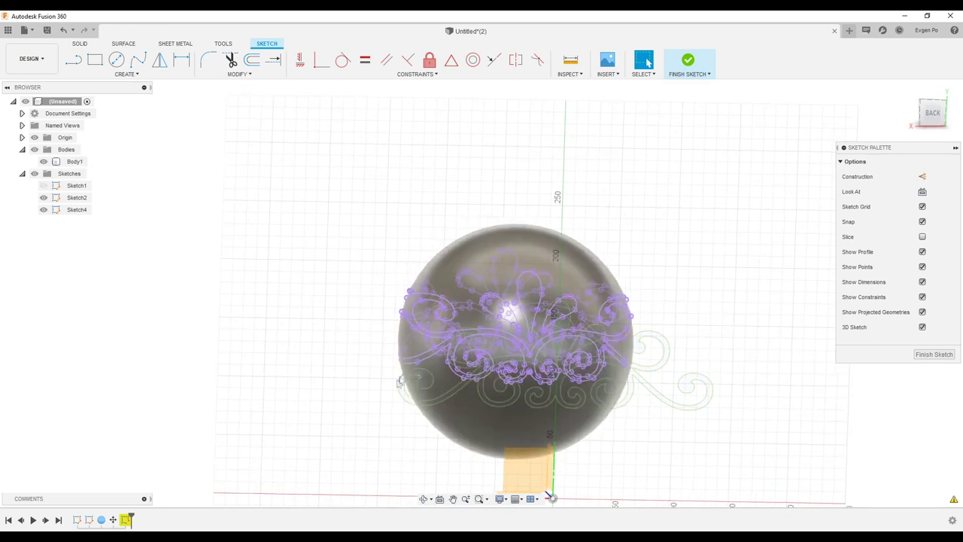
{"action": "mouse_move", "coordinate": [434, 406]}
{"action": "middle_mouse_down", "text": "shift"}
{"action": "mouse_move", "coordinate": [416, 383]}
{"action": "mouse_move", "coordinate": [621, 389]}
{"action": "mouse_move", "coordinate": [351, 304]}
{"action": "mouse_move", "coordinate": [722, 351]}
{"action": "mouse_move", "coordinate": [572, 368]}
{"action": "mouse_move", "coordinate": [609, 376]}
{"action": "middle_mouse_up", "text": "shift"}
{"action": "scroll", "coordinate": [562, 374], "scroll_direction": "up", "scroll_amount": 5}
{"action": "left_click", "coordinate": [600, 371]}
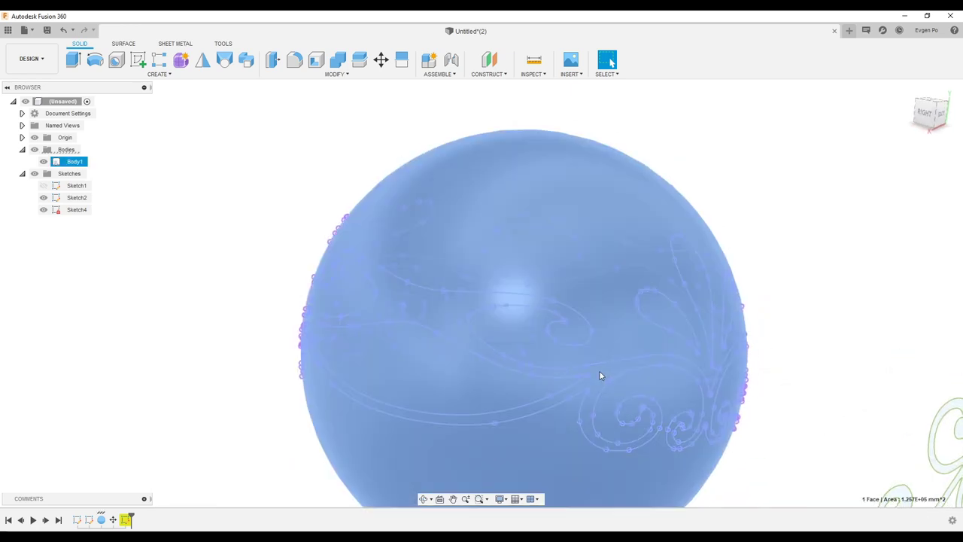
{"action": "left_click", "coordinate": [788, 271]}
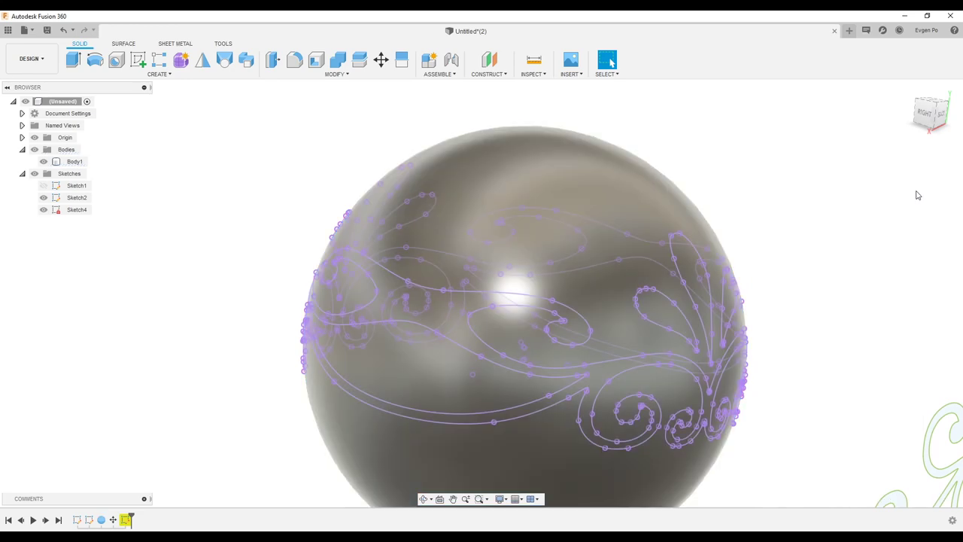
- Cut a 5 mm pipe along one projected curve, then hide Sketch4
{"action": "left_click", "coordinate": [181, 75]}
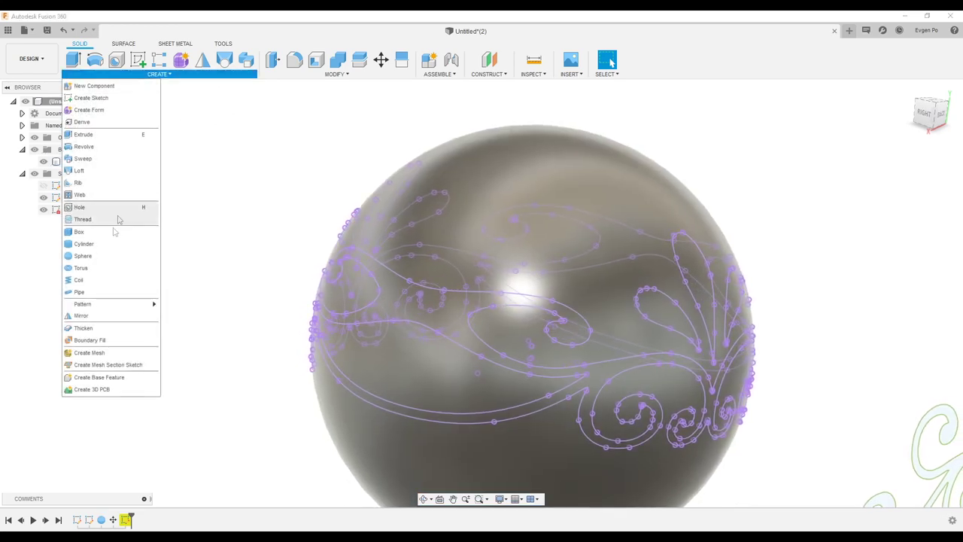
{"action": "left_click", "coordinate": [93, 294]}
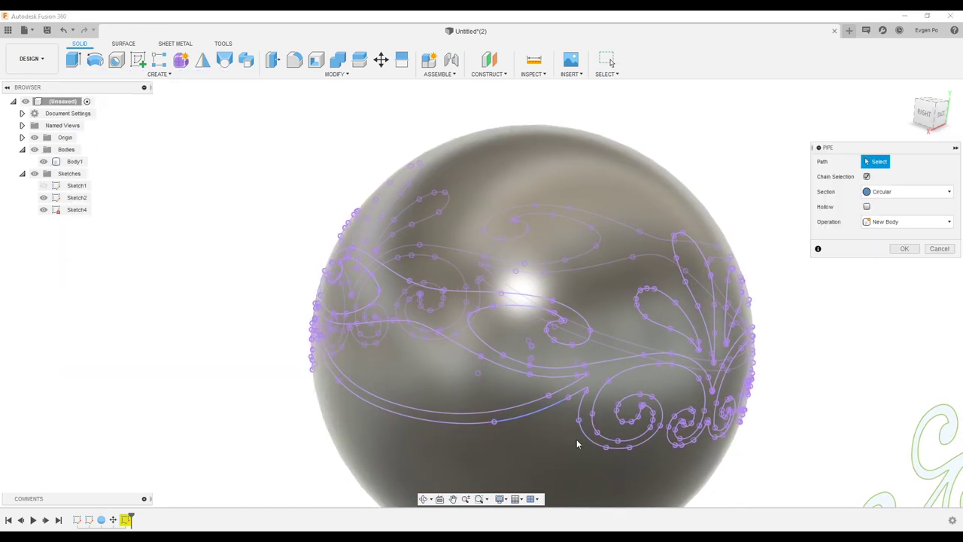
{"action": "left_click", "coordinate": [534, 416]}
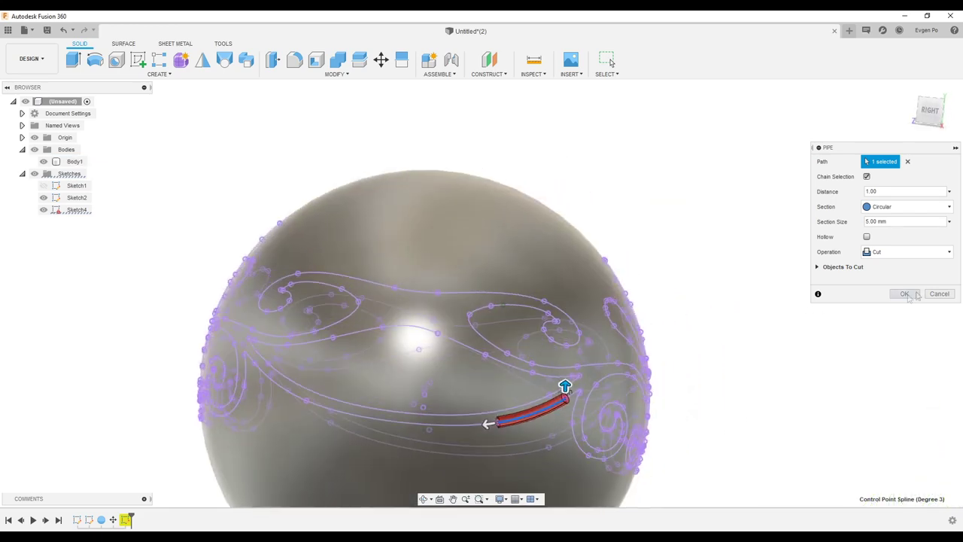
{"action": "left_click", "coordinate": [913, 295]}
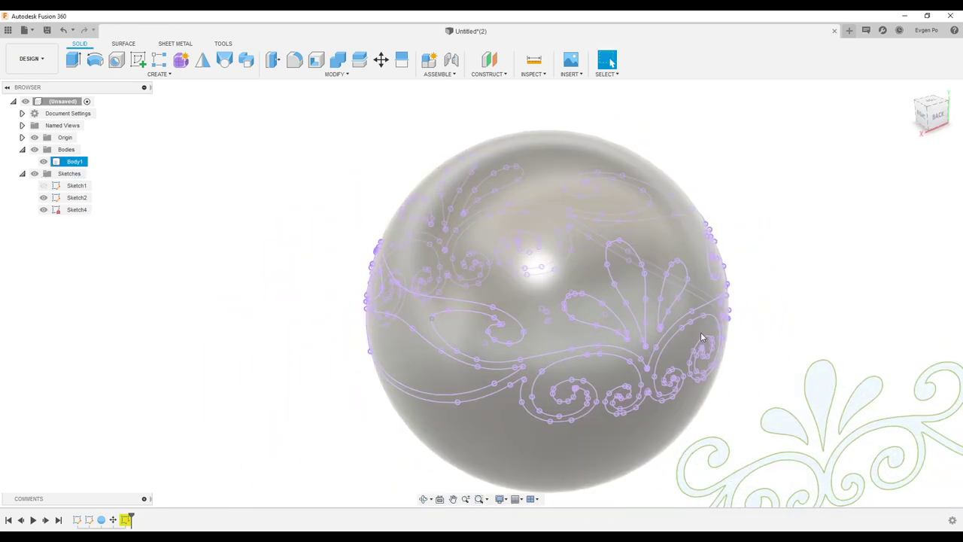
{"action": "left_click", "coordinate": [43, 210]}
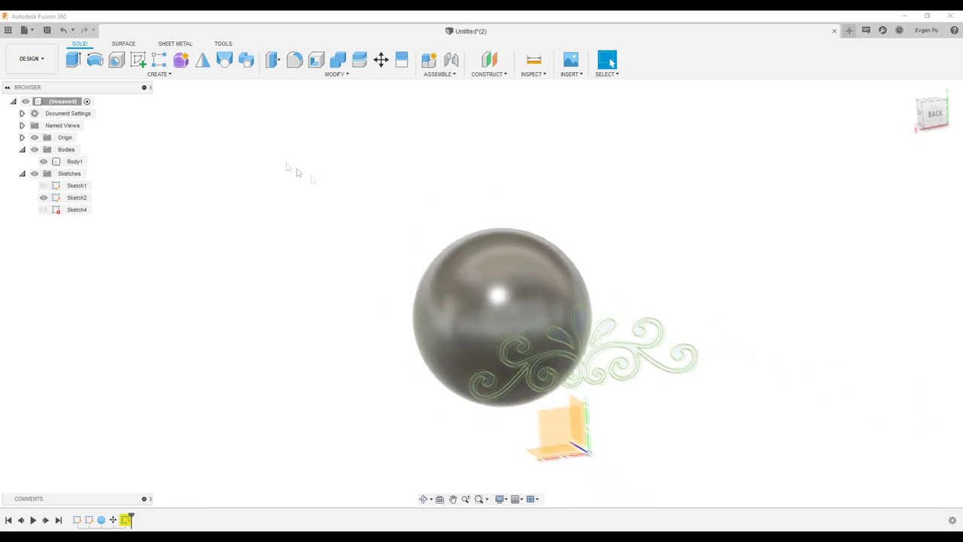
- Extrude the ornament profiles 410 mm as surfaces through the sphere, creating Body2–Body5
{"action": "left_click", "coordinate": [120, 43]}
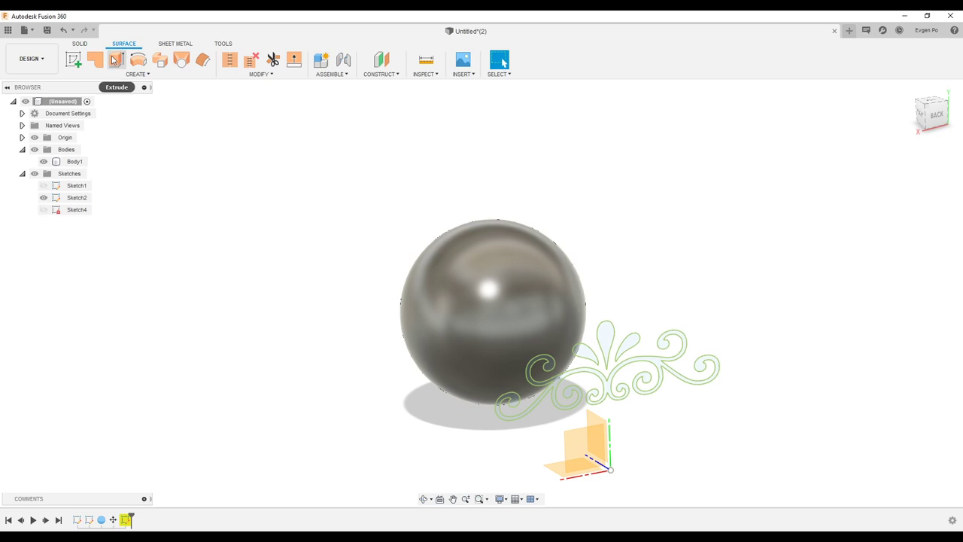
{"action": "left_click", "coordinate": [115, 60]}
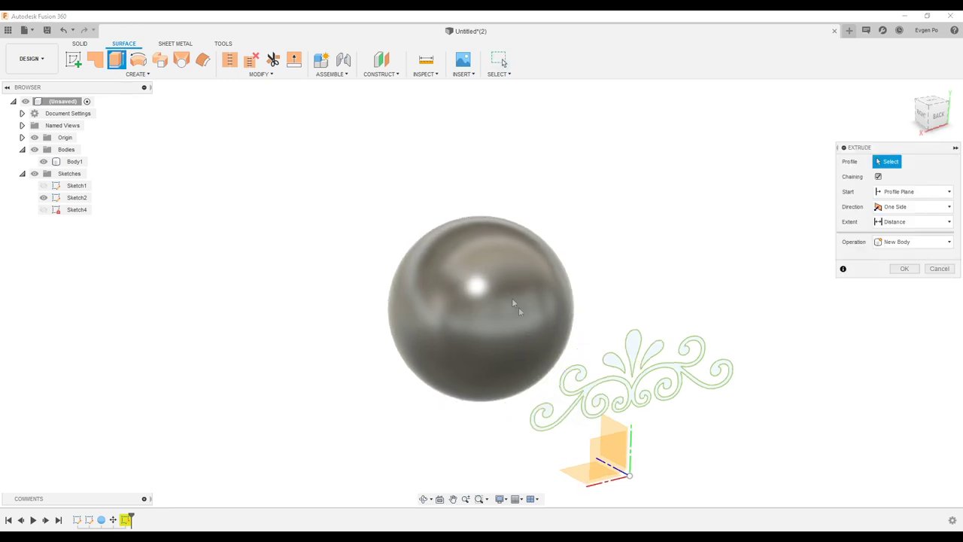
{"action": "left_click", "coordinate": [638, 386]}
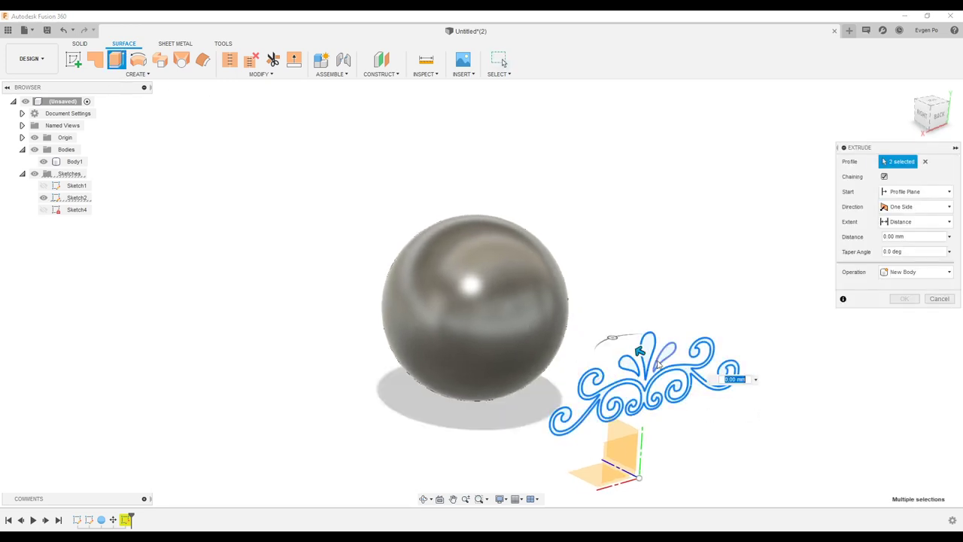
{"action": "left_click", "coordinate": [658, 364]}
{"action": "middle_click_drag", "start_coordinate": [658, 365], "coordinate": [666, 344], "text": "shift"}
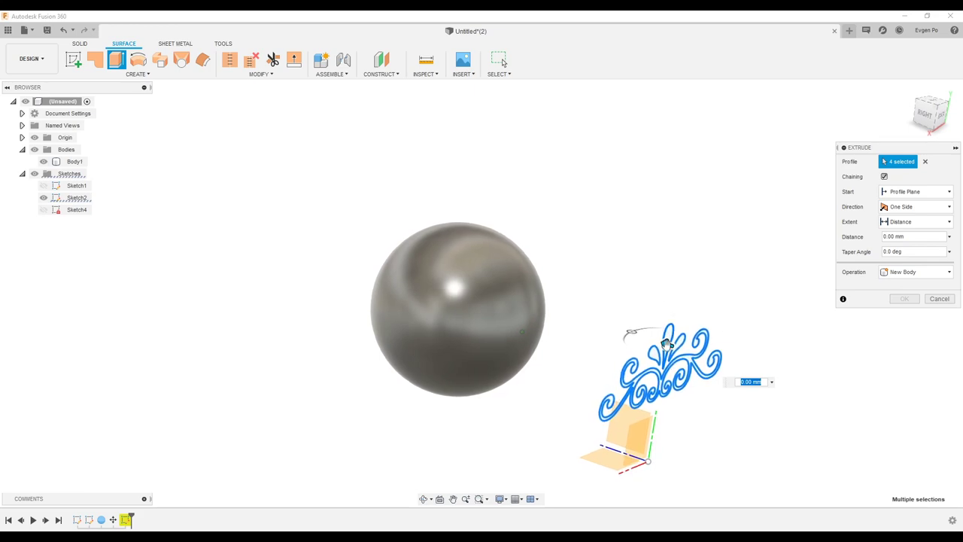
{"action": "left_click_drag", "start_coordinate": [666, 343], "coordinate": [365, 236]}
{"action": "middle_click_drag", "start_coordinate": [369, 239], "coordinate": [421, 249], "text": "shift"}
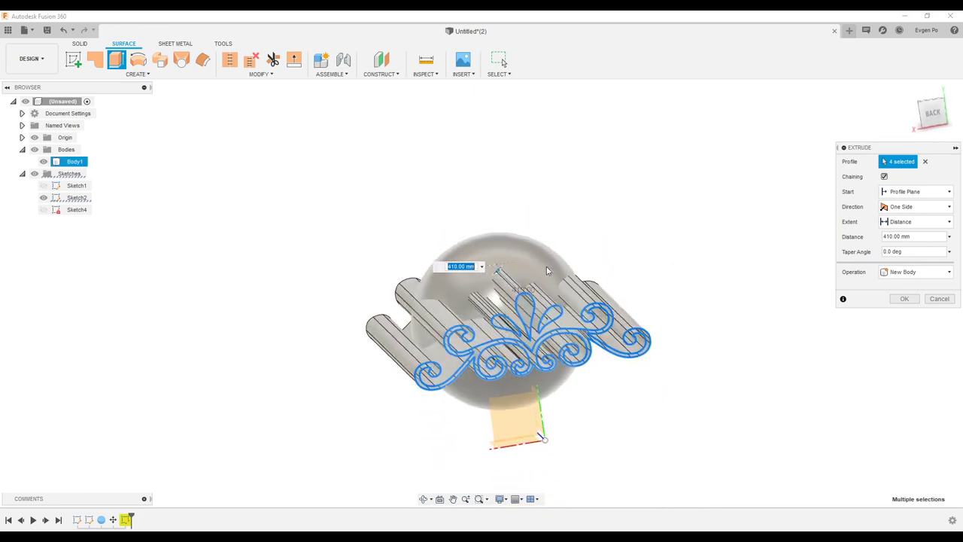
{"action": "left_click", "coordinate": [904, 299]}
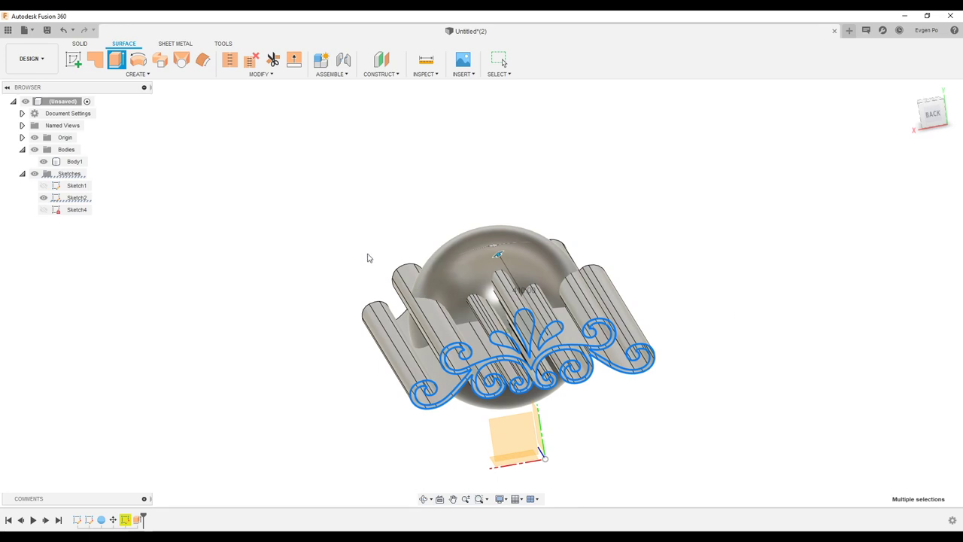
- Start a Split Face with the sphere's face as the face to split
{"action": "middle_click_drag", "start_coordinate": [372, 252], "coordinate": [163, 168], "text": "shift"}
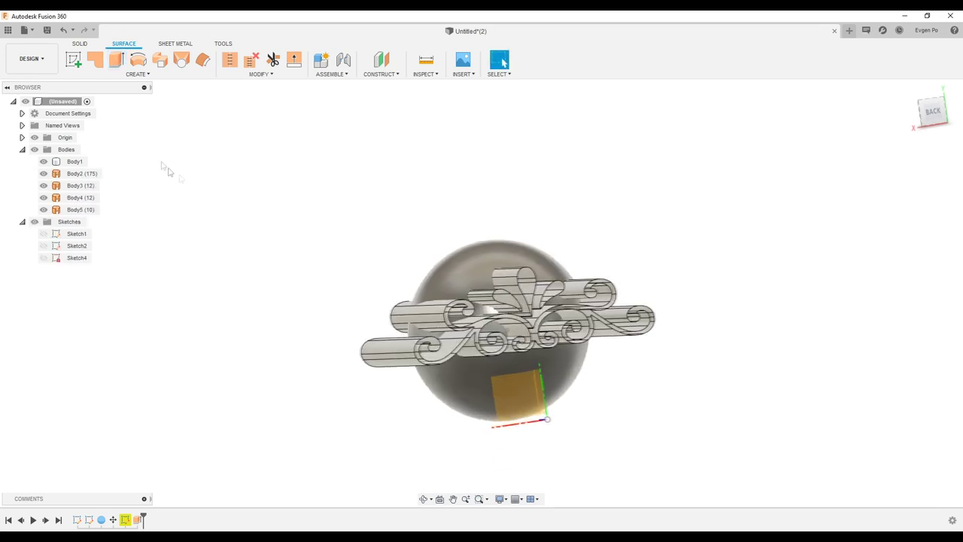
{"action": "left_click", "coordinate": [80, 45]}
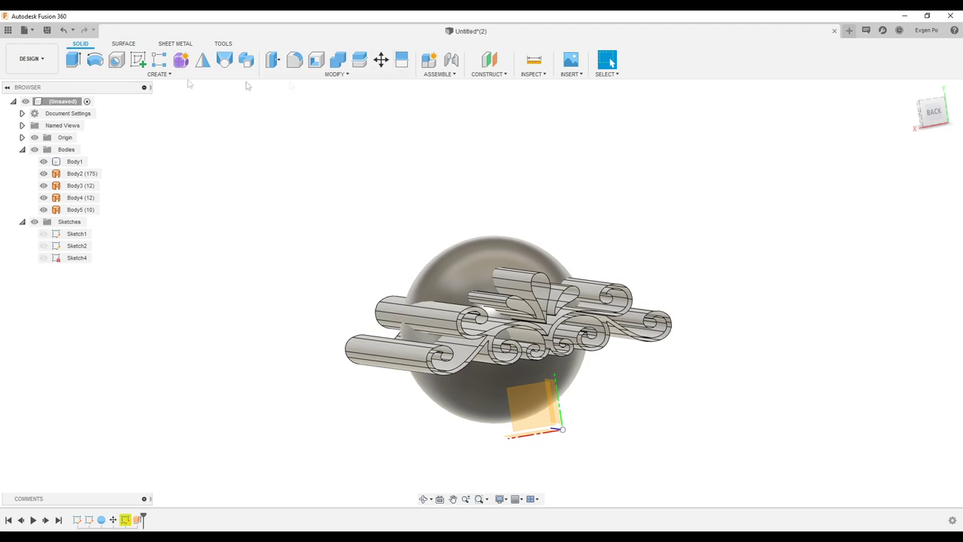
{"action": "left_click", "coordinate": [118, 45]}
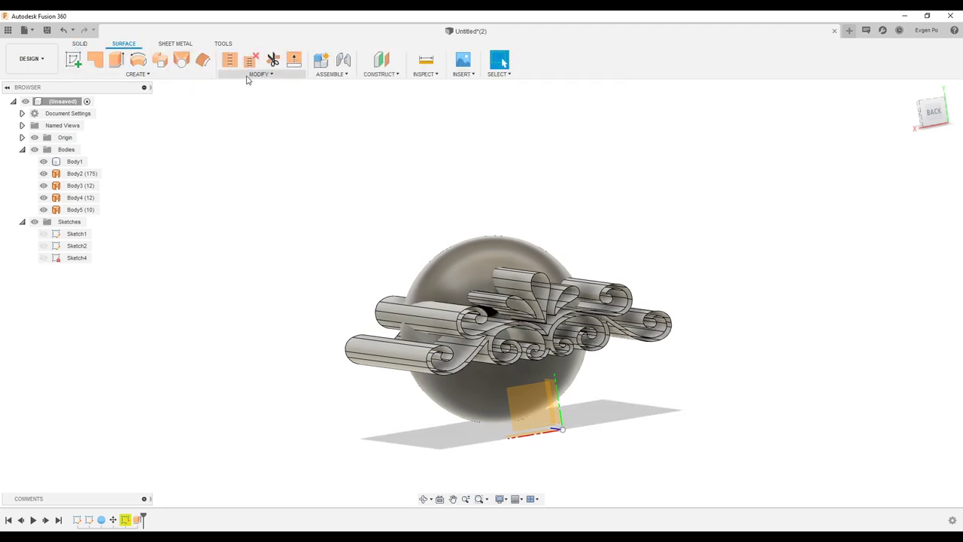
{"action": "left_click", "coordinate": [258, 74]}
{"action": "left_click", "coordinate": [262, 199]}
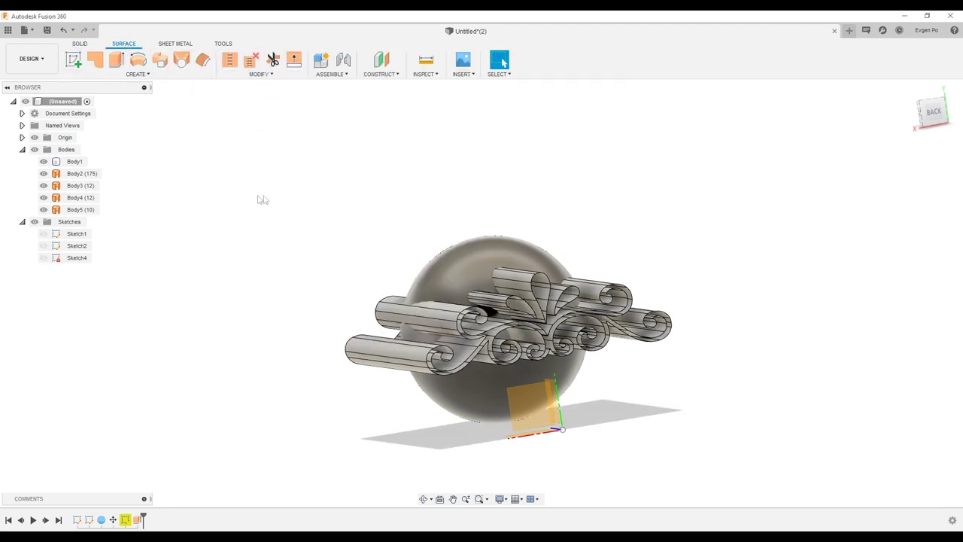
{"action": "left_click", "coordinate": [480, 257]}
{"action": "left_click", "coordinate": [915, 177]}
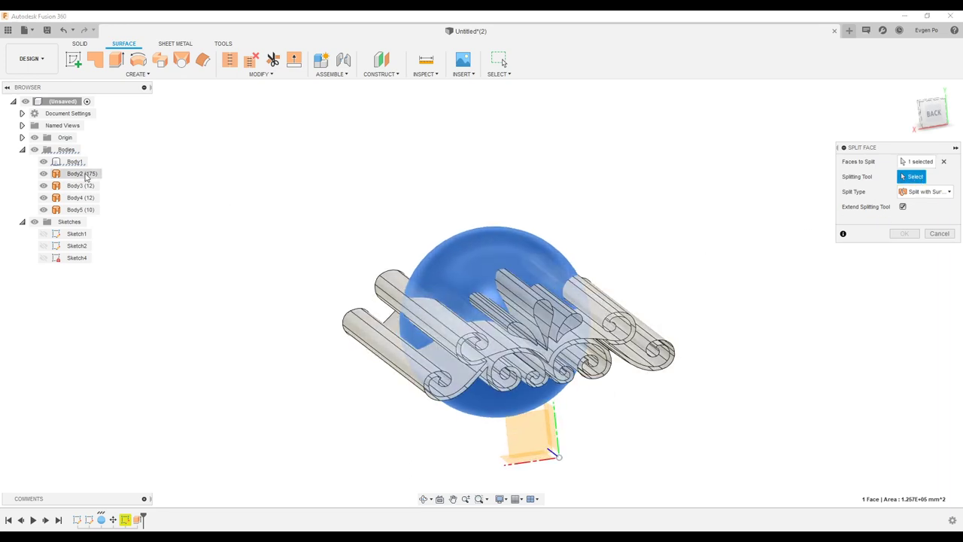
- Split the sphere face using Body2, Body3, Body4 and Body5 as splitting tools
{"action": "left_click", "coordinate": [83, 174]}
{"action": "left_click", "coordinate": [82, 186]}
{"action": "left_click", "coordinate": [83, 197]}
{"action": "left_click", "coordinate": [83, 209]}
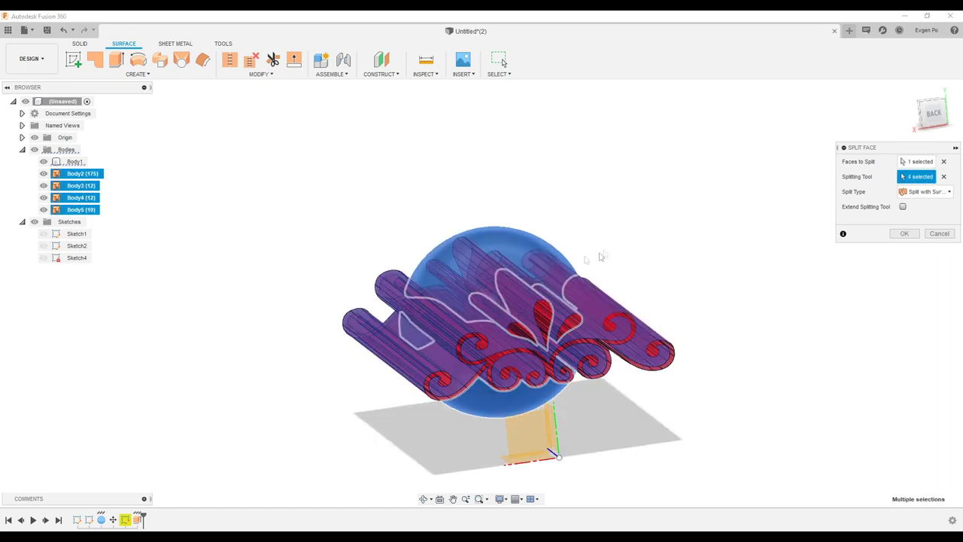
{"action": "left_click", "coordinate": [906, 234]}
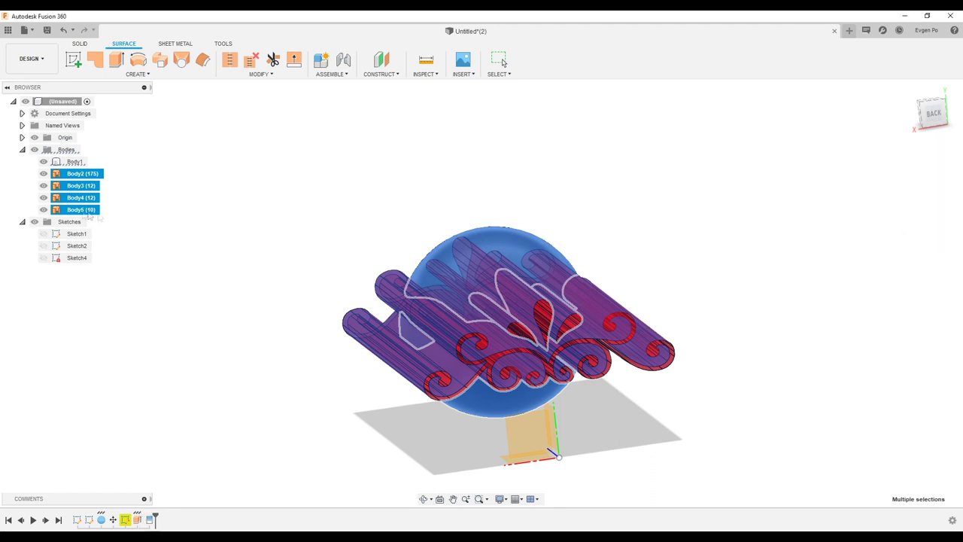
- Hide Body2–Body5 so only the split sphere Body1 remains visible
{"action": "left_click", "coordinate": [42, 210]}
{"action": "left_click", "coordinate": [42, 198]}
{"action": "left_click", "coordinate": [43, 186]}
{"action": "left_click", "coordinate": [43, 174]}
{"action": "left_click", "coordinate": [469, 235]}
{"action": "middle_click_drag", "start_coordinate": [469, 236], "coordinate": [551, 329], "text": "shift"}
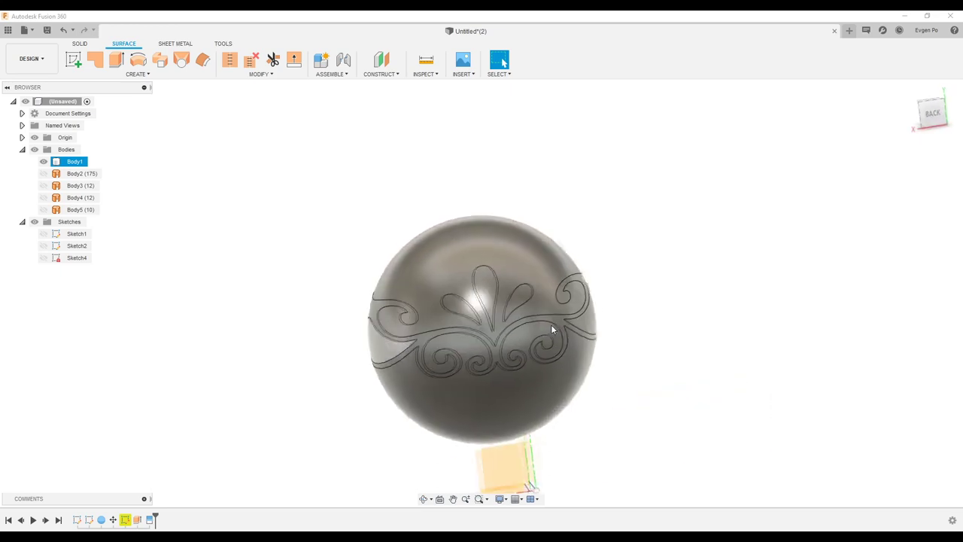
{"action": "scroll", "coordinate": [551, 325], "scroll_direction": "up", "scroll_amount": 1}
{"action": "scroll", "coordinate": [552, 322], "scroll_direction": "up", "scroll_amount": 3}
{"action": "scroll", "coordinate": [551, 320], "scroll_direction": "up", "scroll_amount": 1}
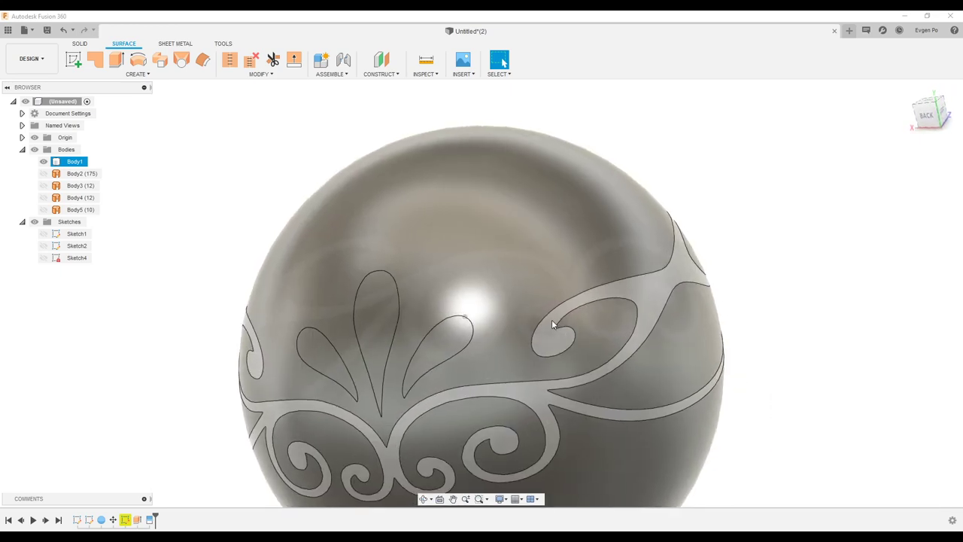
- Select split ornament faces on the sphere to inspect them, then clear the selection
{"action": "middle_click_drag", "start_coordinate": [552, 319], "coordinate": [568, 280], "text": "shift"}
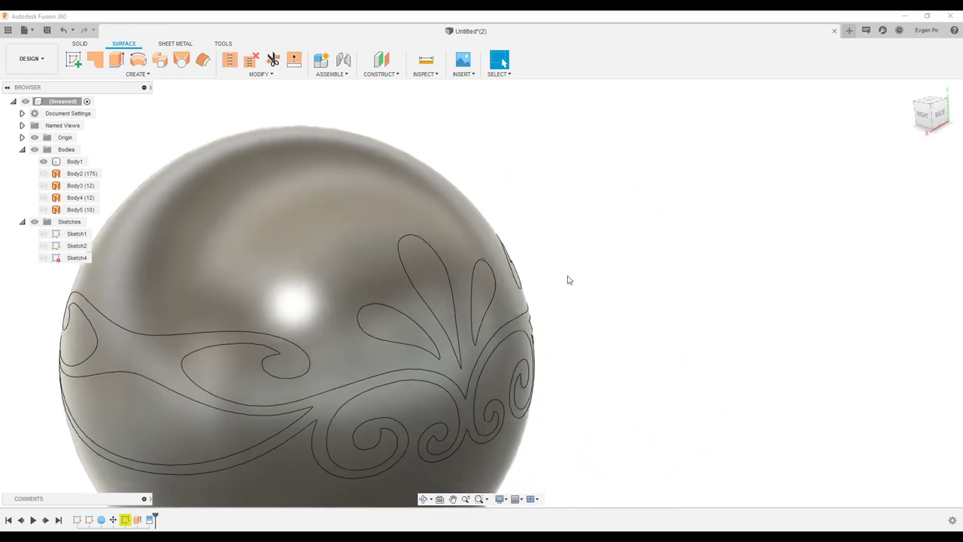
{"action": "left_click", "coordinate": [422, 269]}
{"action": "left_click", "coordinate": [80, 43]}
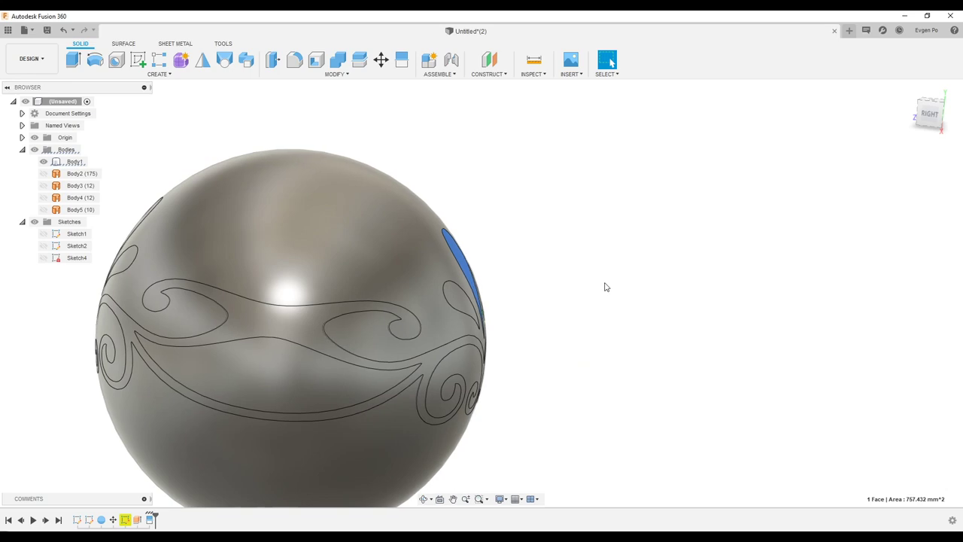
{"action": "left_click", "coordinate": [648, 265]}
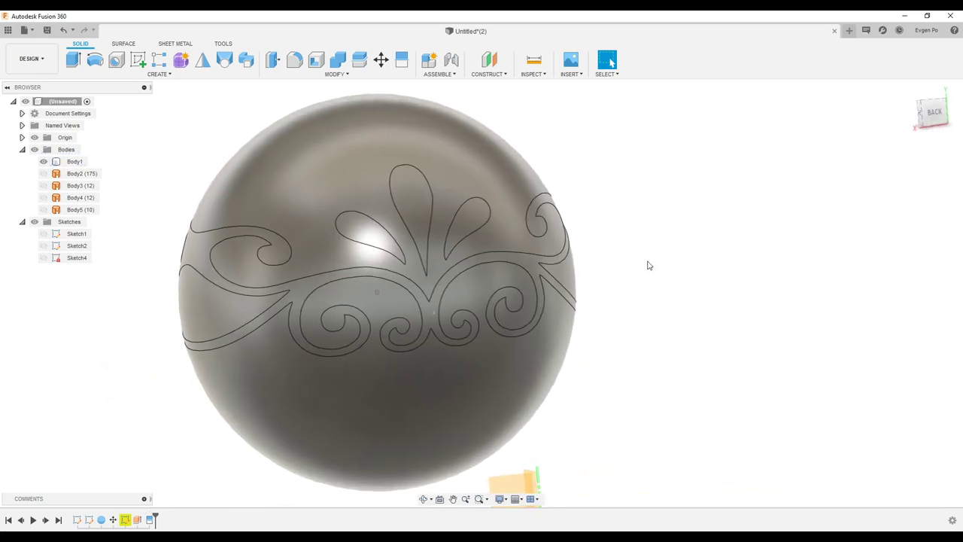
- Launch Thicken from the SURFACE tab's Create menu
{"action": "left_click", "coordinate": [124, 44]}
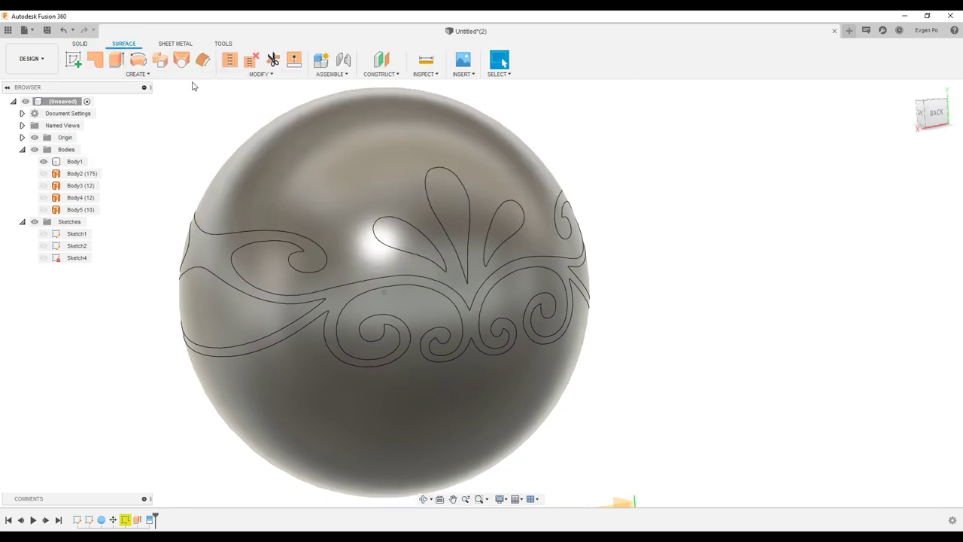
{"action": "left_click", "coordinate": [185, 75]}
{"action": "left_click", "coordinate": [104, 220]}
{"action": "mouse_move", "coordinate": [473, 310]}
{"action": "middle_mouse_down", "text": "shift"}
{"action": "mouse_move", "coordinate": [501, 315]}
{"action": "mouse_move", "coordinate": [403, 331]}
{"action": "middle_mouse_up", "text": "shift"}
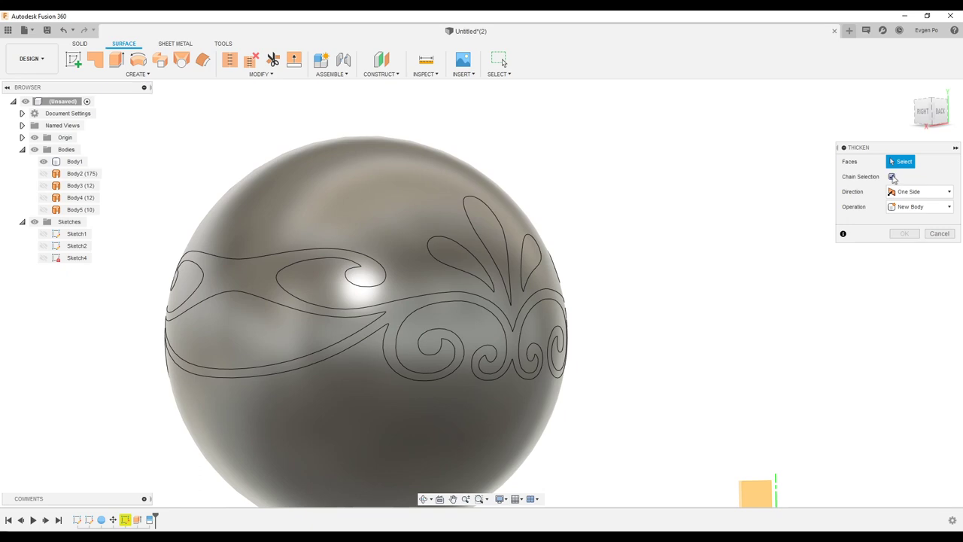
- Cancel Thicken without changes and start the Offset command instead
{"action": "middle_click_drag", "start_coordinate": [417, 322], "coordinate": [625, 278], "text": "shift"}
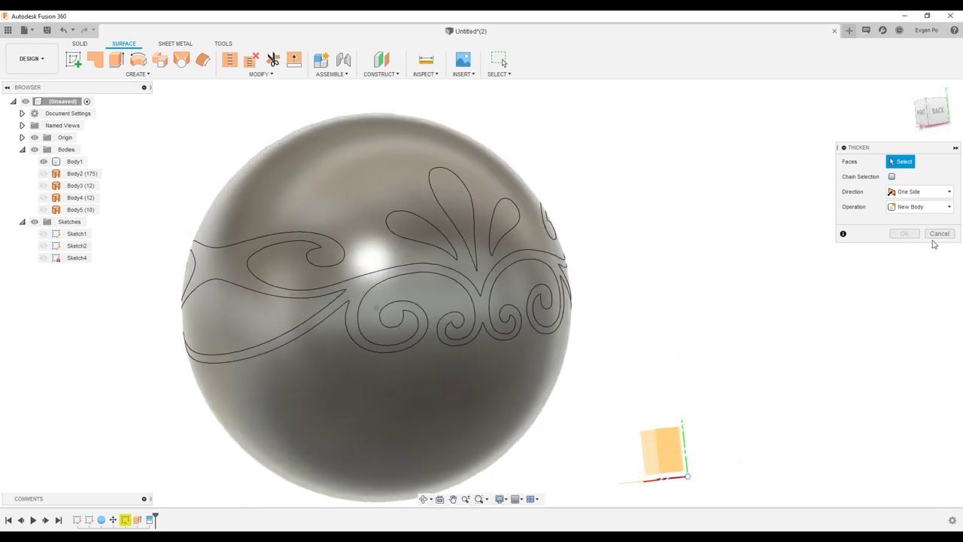
{"action": "left_click", "coordinate": [939, 233]}
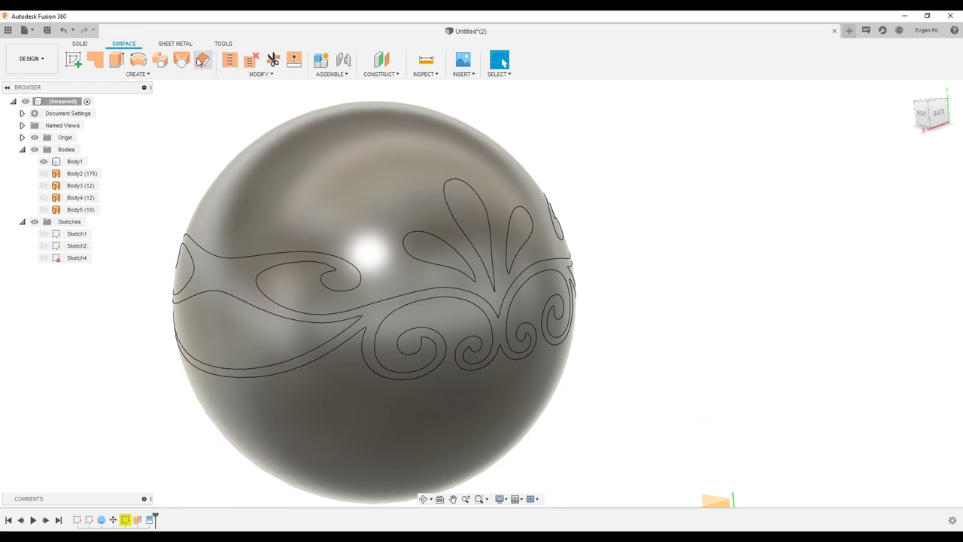
{"action": "left_click", "coordinate": [205, 63]}
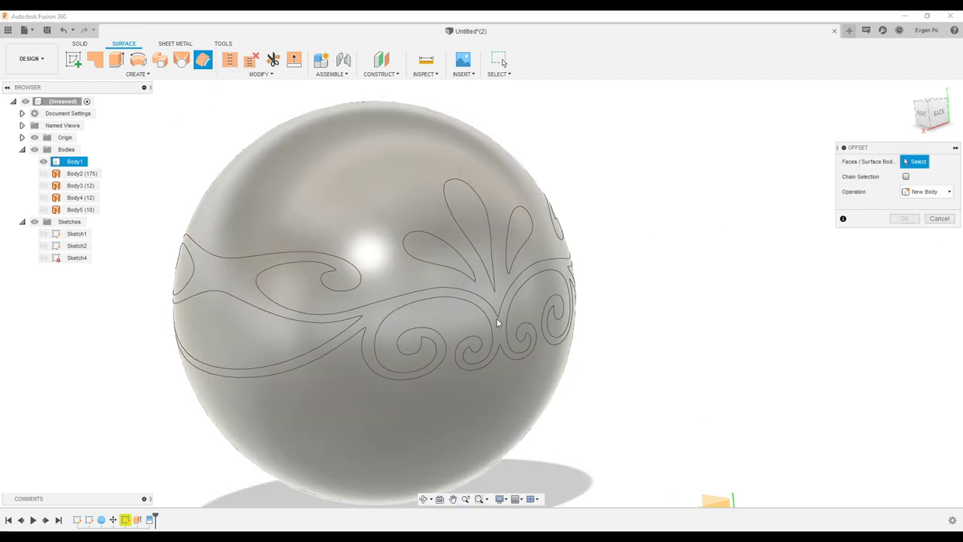
- Offset the sphere's surface 5 mm into new body Body6, then hide Body6
{"action": "middle_click_drag", "start_coordinate": [487, 317], "coordinate": [475, 319], "text": "shift"}
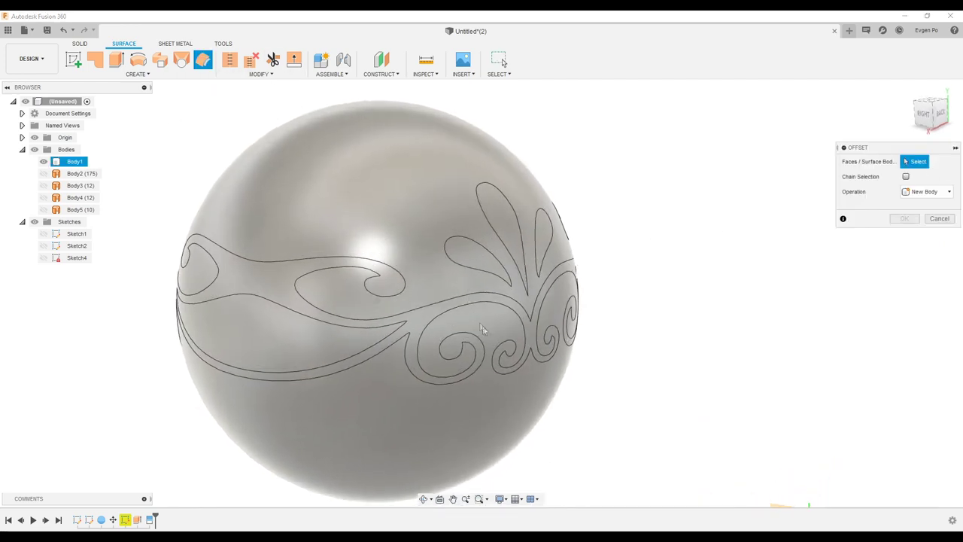
{"action": "mouse_move", "coordinate": [506, 298]}
{"action": "middle_mouse_down", "text": "shift"}
{"action": "mouse_move", "coordinate": [397, 236]}
{"action": "mouse_move", "coordinate": [474, 252]}
{"action": "mouse_move", "coordinate": [483, 224]}
{"action": "middle_mouse_up", "text": "shift"}
{"action": "mouse_move", "coordinate": [434, 249]}
{"action": "middle_mouse_down", "text": "shift"}
{"action": "mouse_move", "coordinate": [423, 241]}
{"action": "mouse_move", "coordinate": [373, 260]}
{"action": "mouse_move", "coordinate": [514, 276]}
{"action": "middle_mouse_up", "text": "shift"}
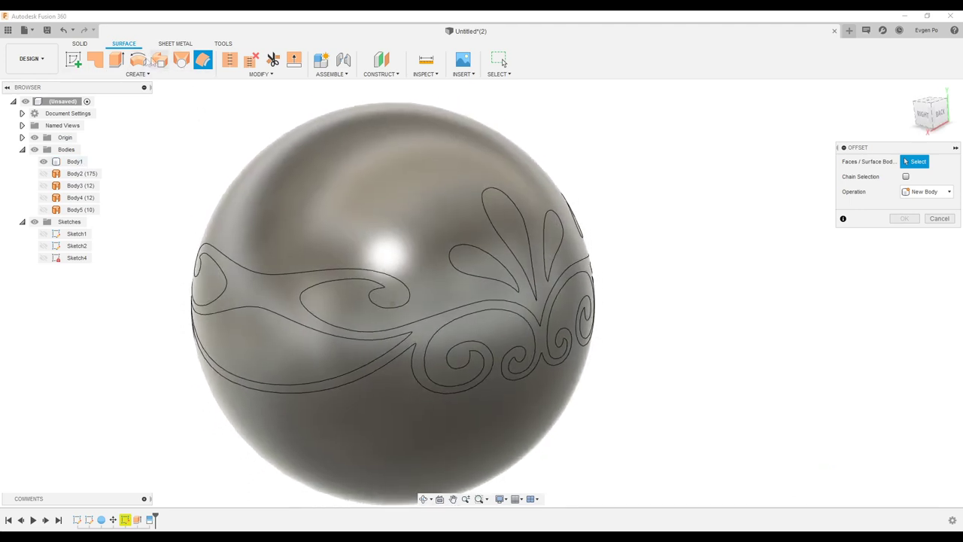
{"action": "left_click", "coordinate": [514, 278]}
{"action": "middle_click_drag", "start_coordinate": [520, 278], "coordinate": [523, 270], "text": "shift"}
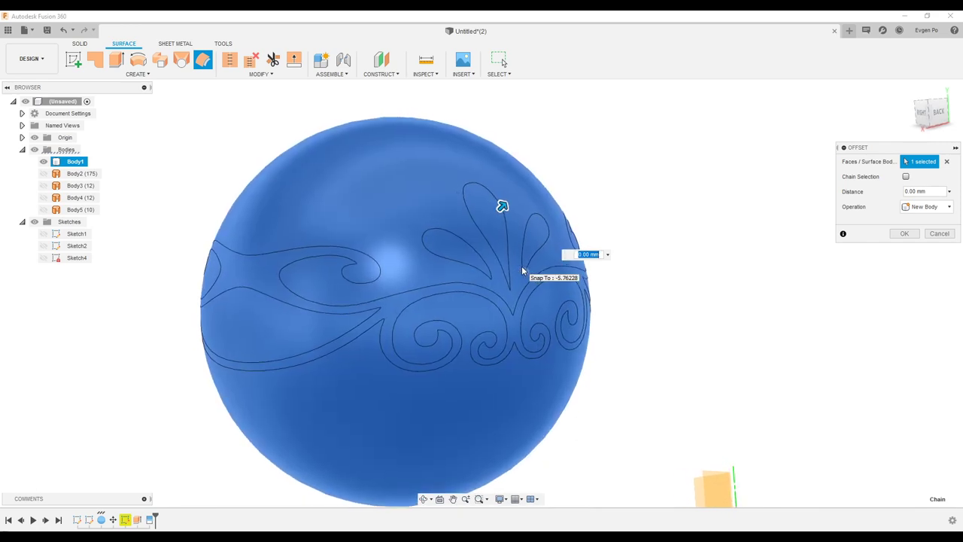
{"action": "type", "text": "5"}
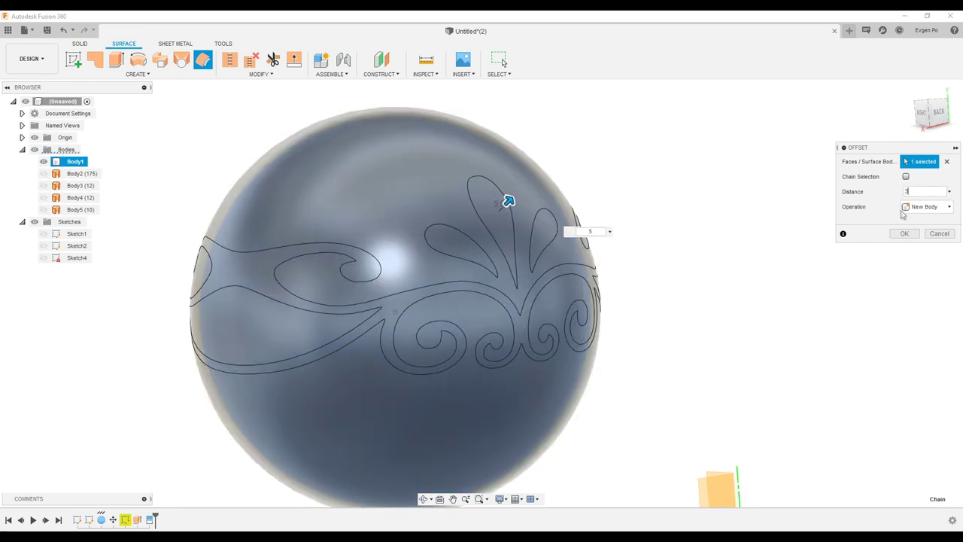
{"action": "left_click", "coordinate": [904, 234]}
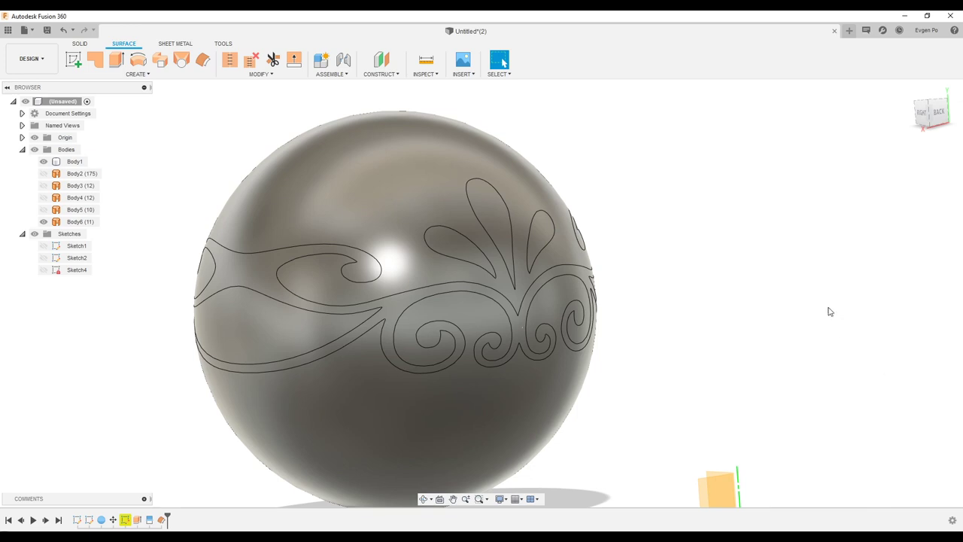
{"action": "left_click", "coordinate": [44, 222]}
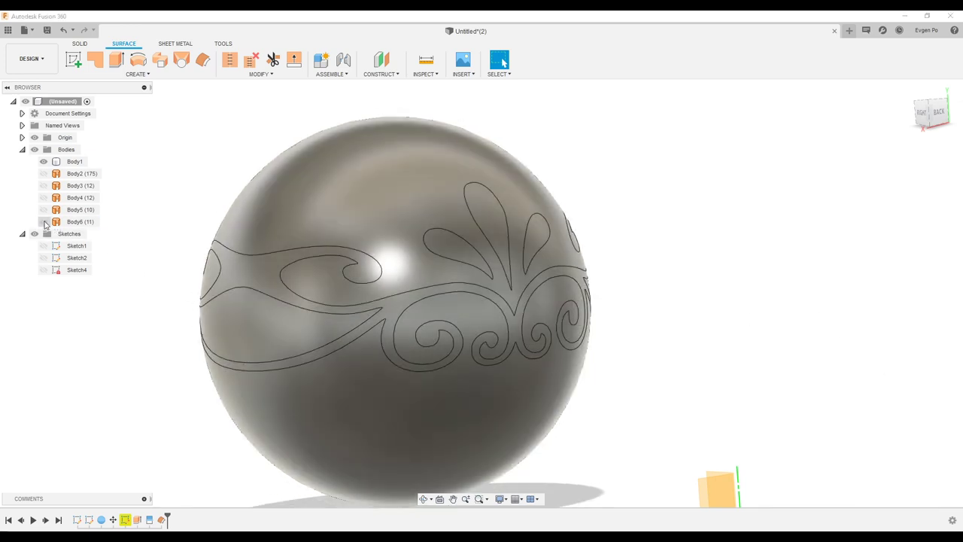
- Show Body6 again and break its surface into separate bodies Body6–Body12
{"action": "left_click", "coordinate": [43, 222]}
{"action": "left_click", "coordinate": [44, 222]}
{"action": "left_click", "coordinate": [44, 222]}
{"action": "left_click", "coordinate": [79, 221]}
{"action": "middle_click_drag", "start_coordinate": [226, 233], "coordinate": [267, 245], "text": "shift"}
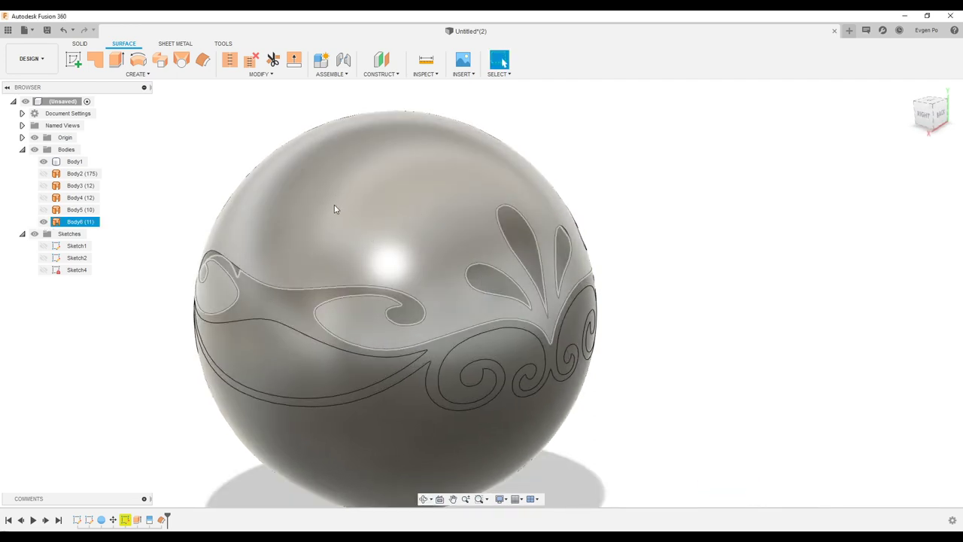
{"action": "left_click", "coordinate": [379, 215]}
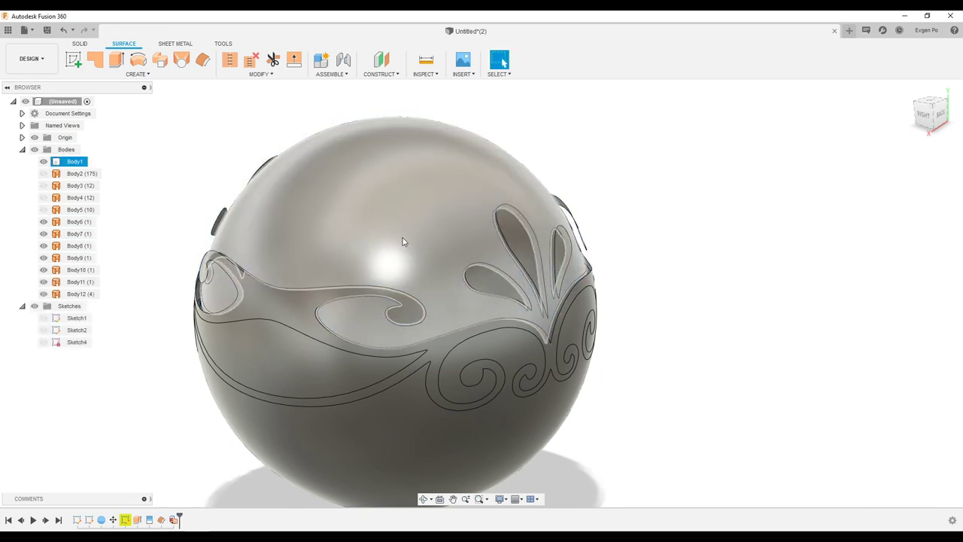
- Delete the unwanted lower sphere face from Body12
{"action": "middle_click_drag", "start_coordinate": [403, 241], "coordinate": [645, 320], "text": "shift"}
{"action": "scroll", "coordinate": [645, 320], "scroll_direction": "down", "scroll_amount": 2}
{"action": "left_click", "coordinate": [499, 399]}
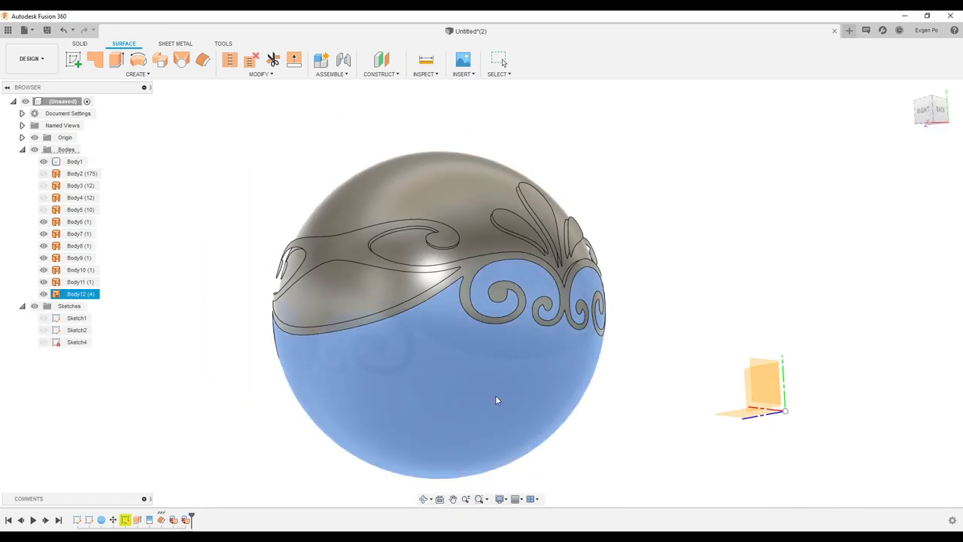
{"action": "key", "text": "Delete"}
{"action": "mouse_move", "coordinate": [697, 226]}
{"action": "middle_mouse_down", "text": "shift"}
{"action": "mouse_move", "coordinate": [700, 236]}
{"action": "mouse_move", "coordinate": [643, 238]}
{"action": "mouse_move", "coordinate": [698, 234]}
{"action": "middle_mouse_up", "text": "shift"}
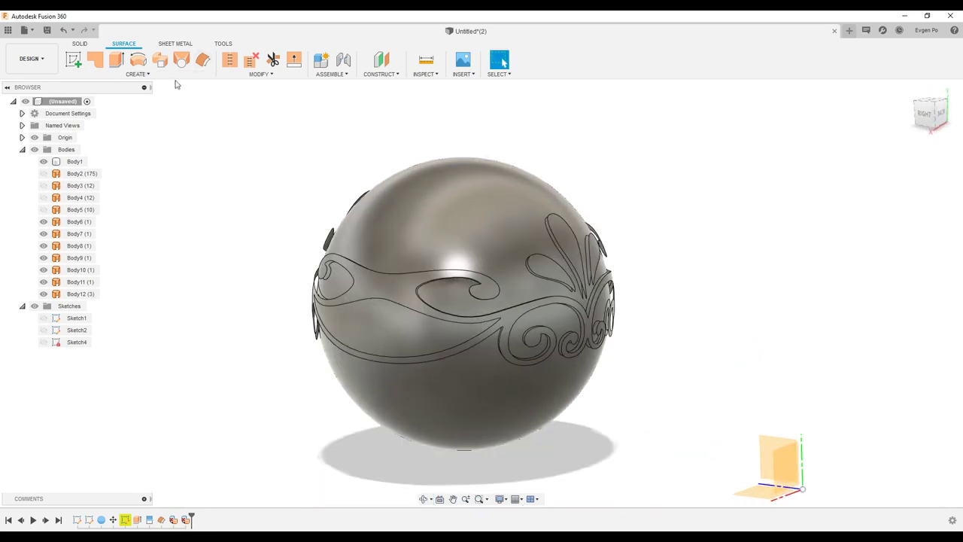
- Open Thicken from the Create menu, then cancel it
{"action": "left_click", "coordinate": [173, 75]}
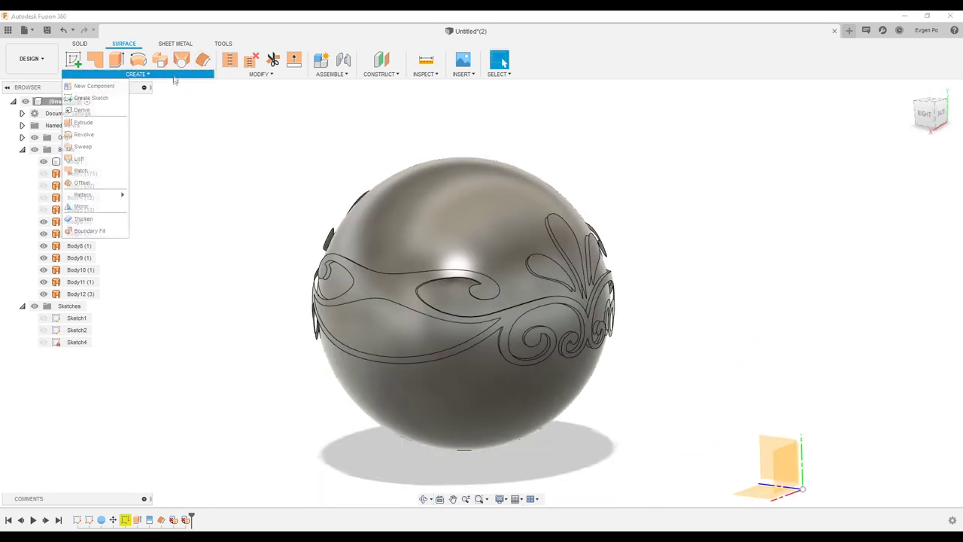
{"action": "left_click", "coordinate": [87, 218]}
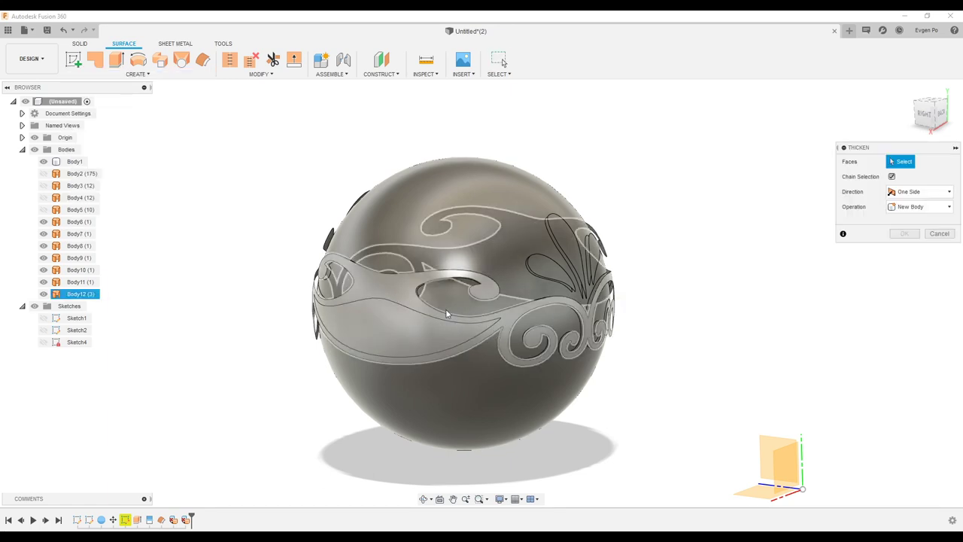
{"action": "left_click", "coordinate": [939, 234]}
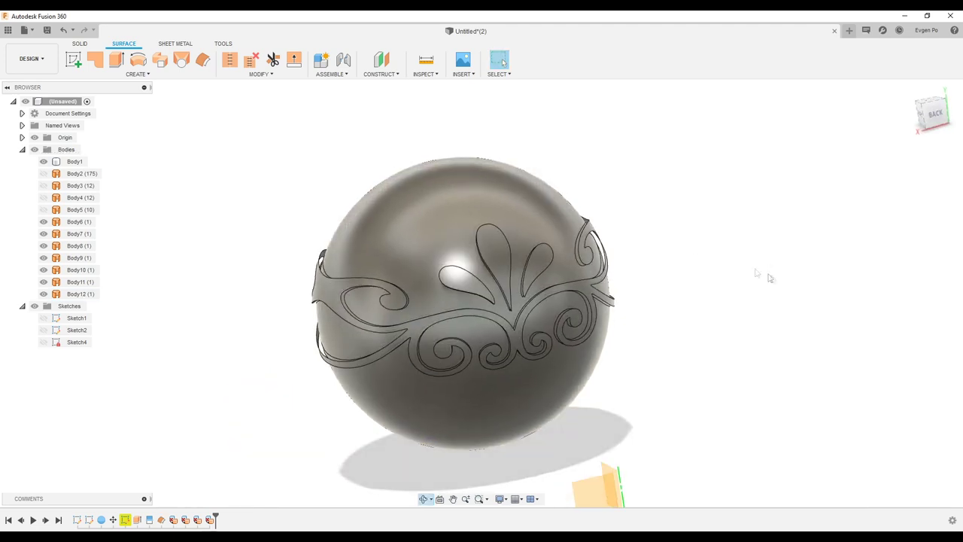
- Thicken the ornament band surface by -3 mm into the new solid Body13
{"action": "left_click", "coordinate": [136, 74]}
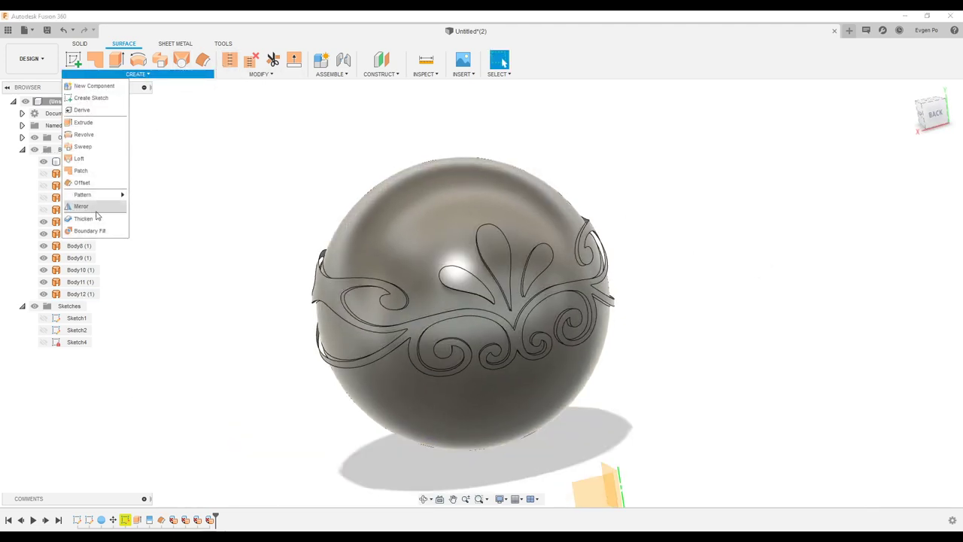
{"action": "left_click", "coordinate": [85, 218]}
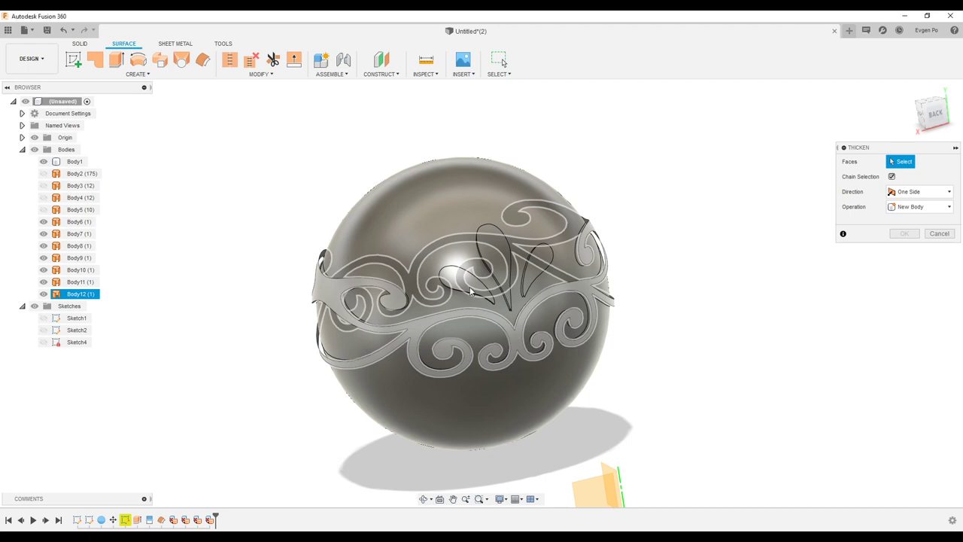
{"action": "left_click", "coordinate": [611, 293]}
{"action": "middle_click_drag", "start_coordinate": [643, 281], "coordinate": [512, 277], "text": "shift"}
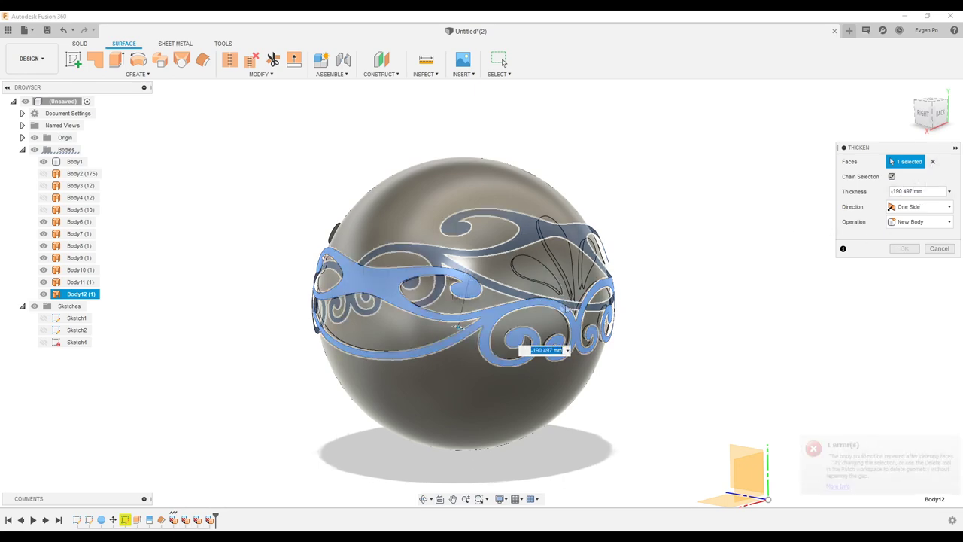
{"action": "middle_click_drag", "start_coordinate": [527, 301], "coordinate": [462, 332], "text": "shift"}
{"action": "scroll", "coordinate": [462, 332], "scroll_direction": "up", "scroll_amount": 3}
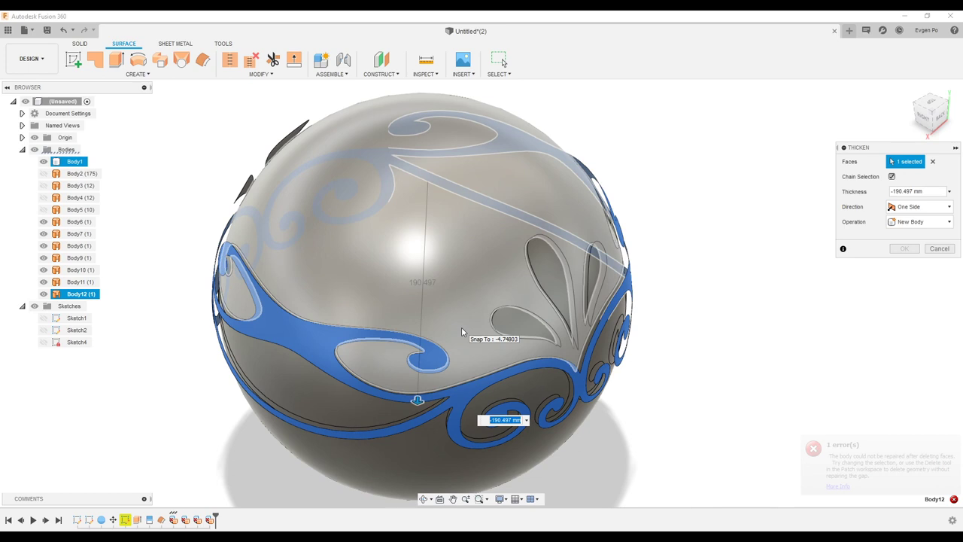
{"action": "type", "text": "-3"}
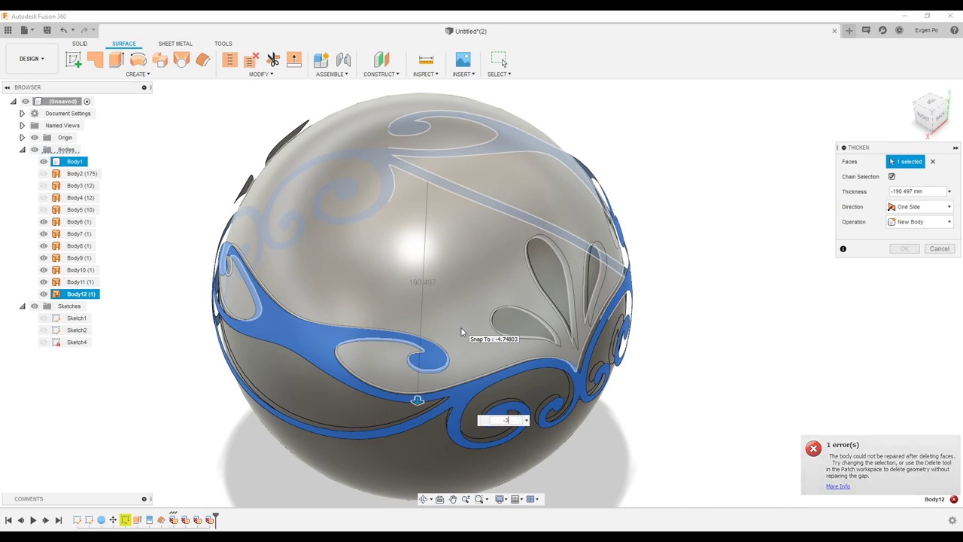
{"action": "key", "text": "Return"}
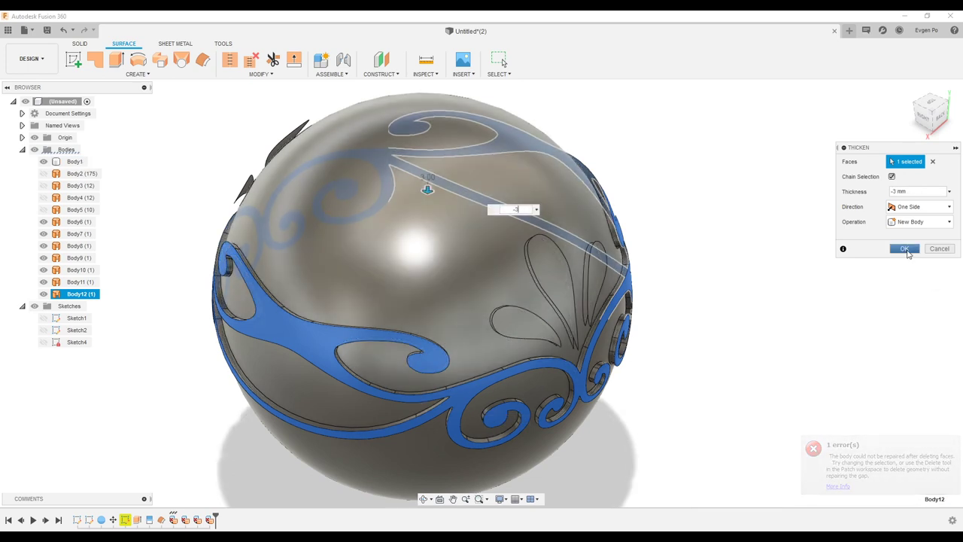
{"action": "left_click", "coordinate": [901, 250]}
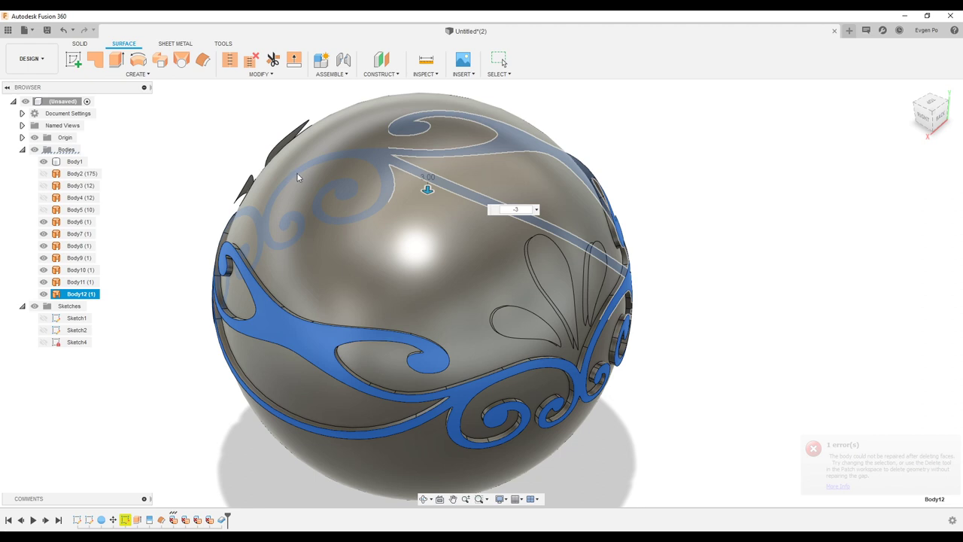
{"action": "left_click", "coordinate": [132, 78]}
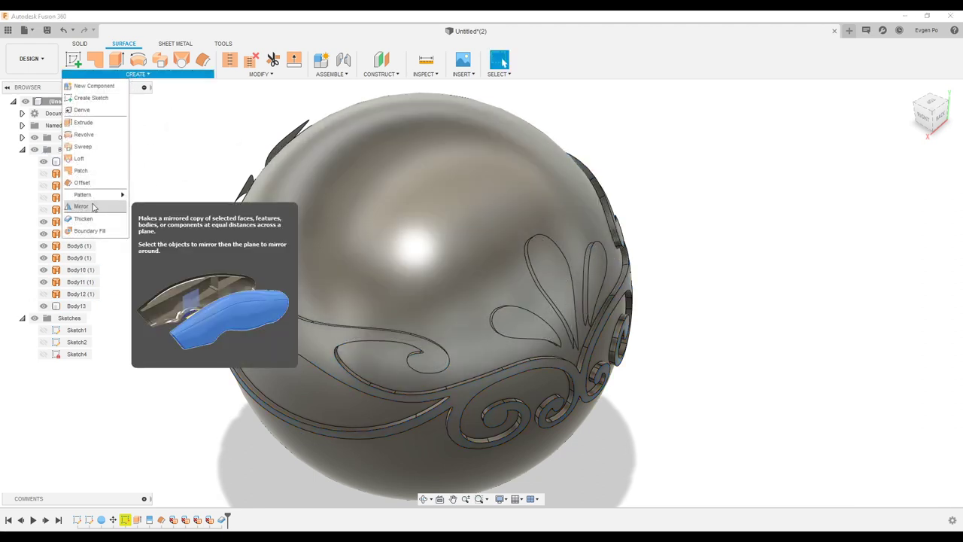
- Thicken the remaining leaf surfaces into six solids, Body14–Body19, and open Combine set to Join
{"action": "left_click", "coordinate": [88, 219]}
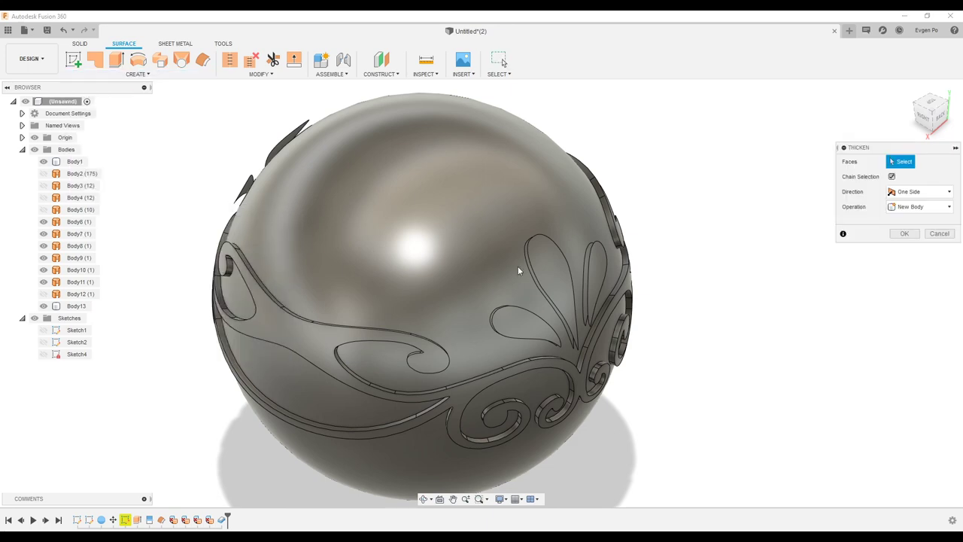
{"action": "mouse_move", "coordinate": [370, 268]}
{"action": "middle_mouse_down", "text": "shift"}
{"action": "mouse_move", "coordinate": [505, 271]}
{"action": "mouse_move", "coordinate": [572, 256]}
{"action": "middle_mouse_up", "text": "shift"}
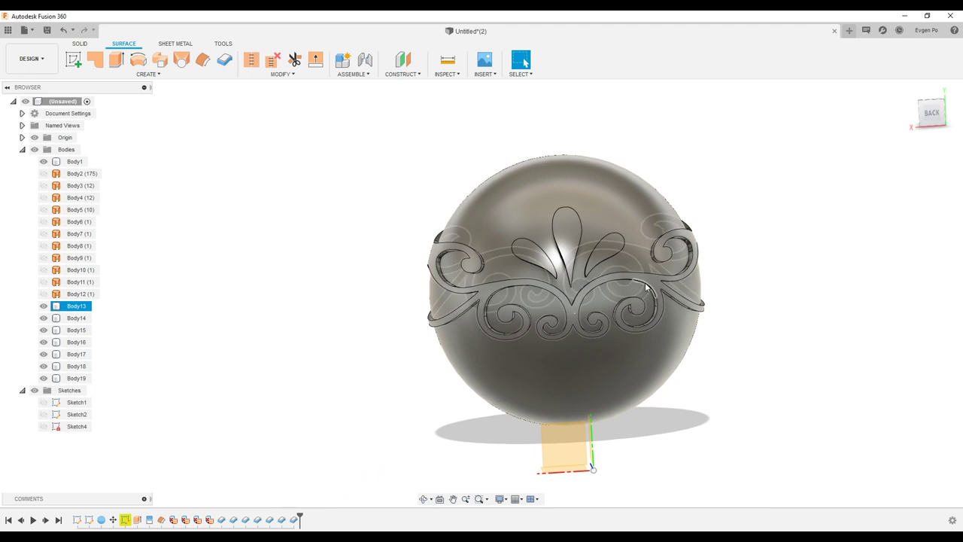
{"action": "middle_click_drag", "start_coordinate": [572, 256], "coordinate": [677, 248], "text": "shift"}
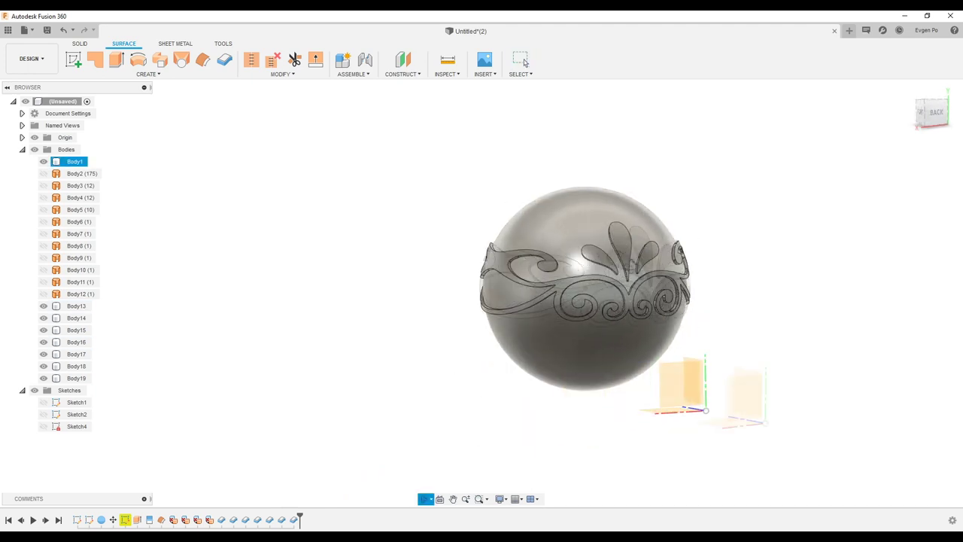
{"action": "left_click", "coordinate": [84, 44]}
{"action": "left_click", "coordinate": [338, 60]}
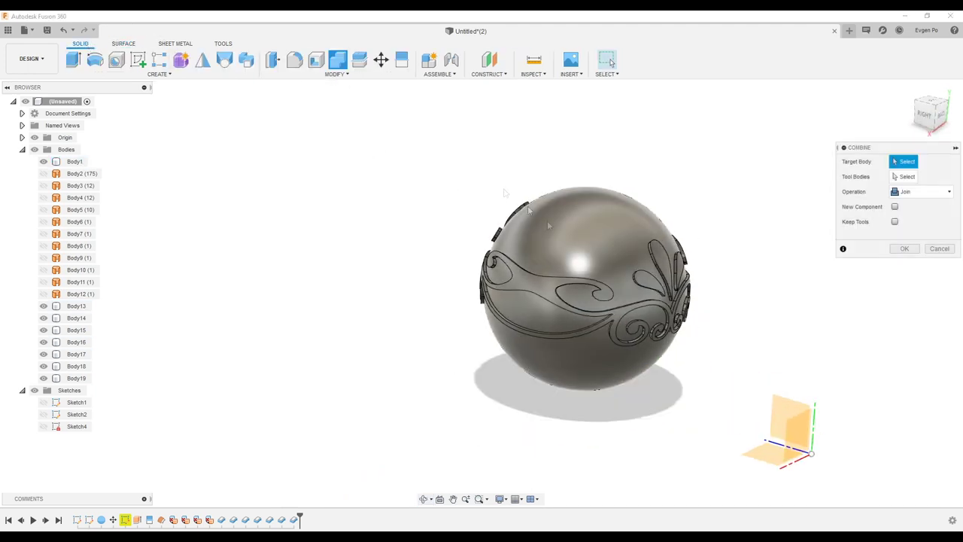
- Join the ornament band Body13 and the first leaf bodies into the sphere Body1
{"action": "left_click", "coordinate": [579, 225]}
{"action": "left_click", "coordinate": [571, 294]}
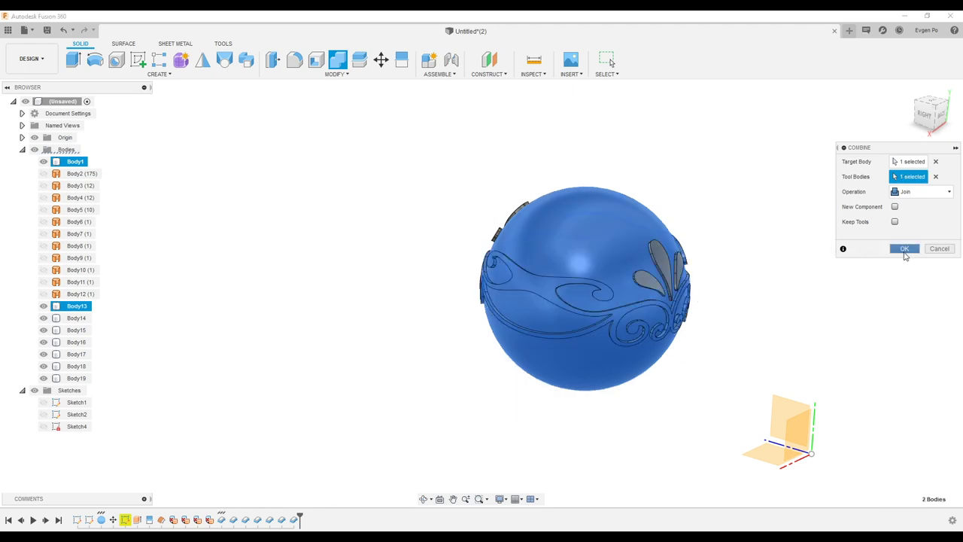
{"action": "left_click", "coordinate": [904, 251]}
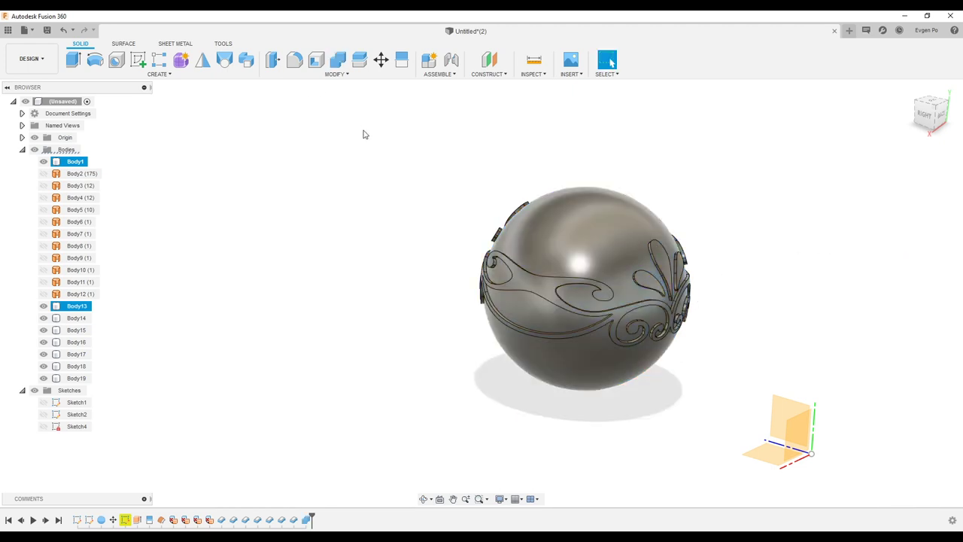
{"action": "left_click", "coordinate": [338, 61]}
{"action": "left_click", "coordinate": [615, 264]}
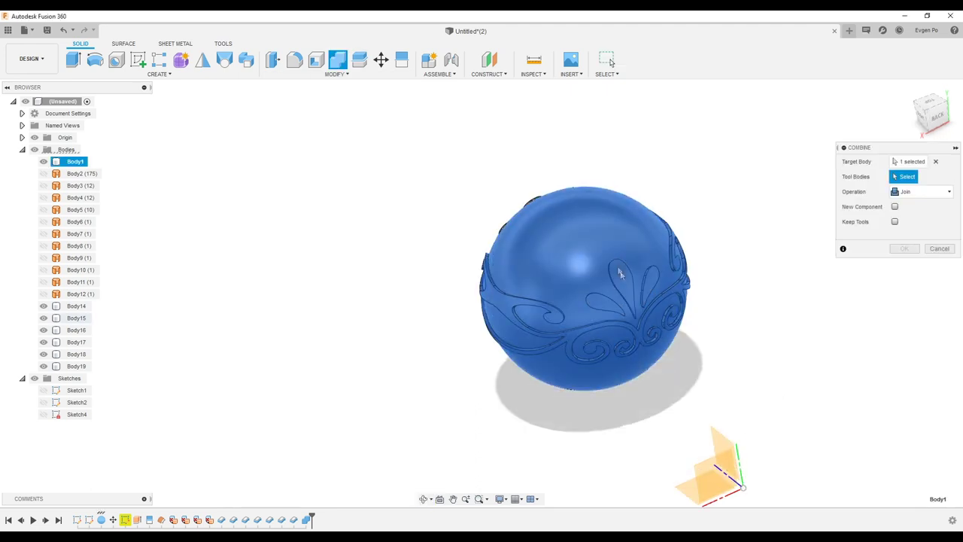
{"action": "left_click", "coordinate": [602, 304]}
{"action": "left_click", "coordinate": [648, 284]}
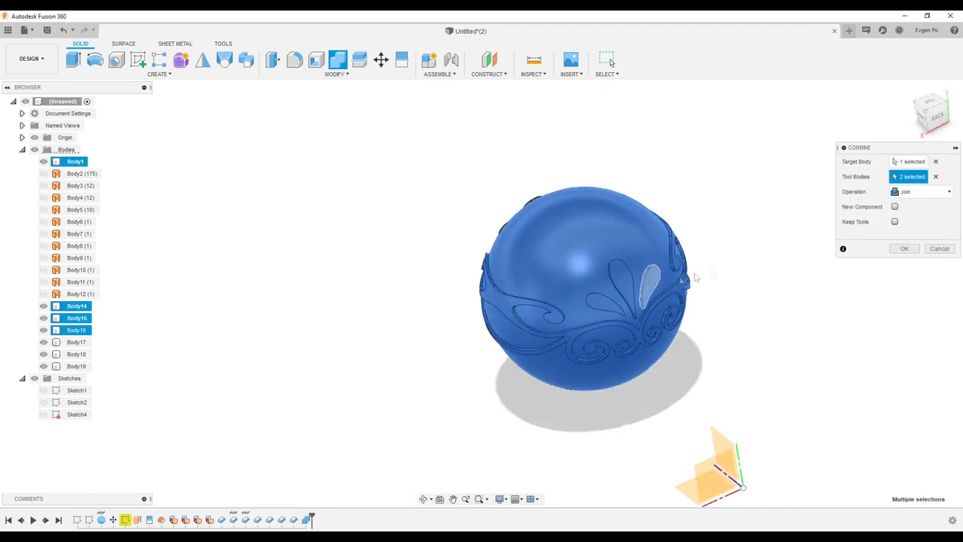
{"action": "left_click", "coordinate": [903, 249]}
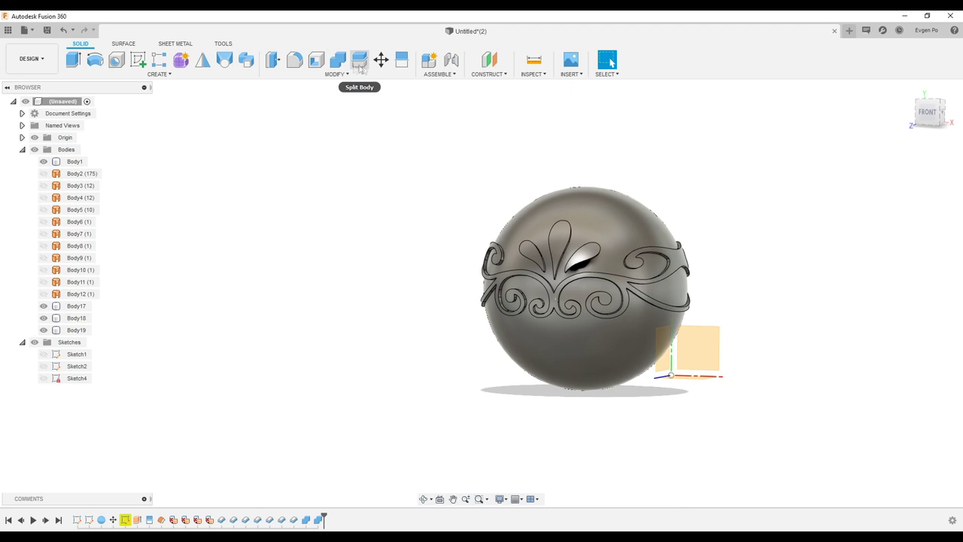
- Join the last leaf bodies, Body17–Body19, into the sphere Body1
{"action": "left_click", "coordinate": [338, 60]}
{"action": "left_click", "coordinate": [527, 211]}
{"action": "left_click", "coordinate": [587, 259]}
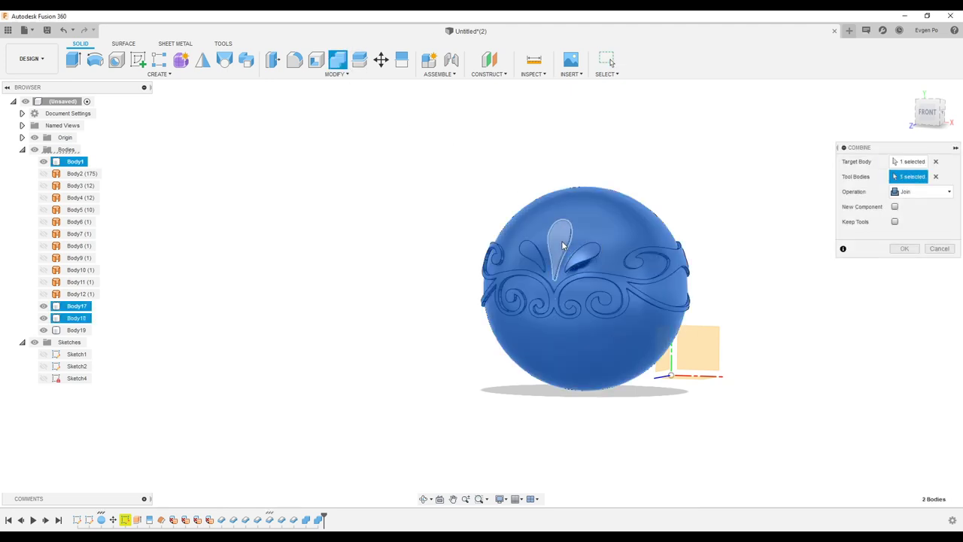
{"action": "left_click", "coordinate": [563, 245]}
{"action": "left_click", "coordinate": [534, 252]}
{"action": "middle_click_drag", "start_coordinate": [567, 279], "coordinate": [592, 195], "text": "shift"}
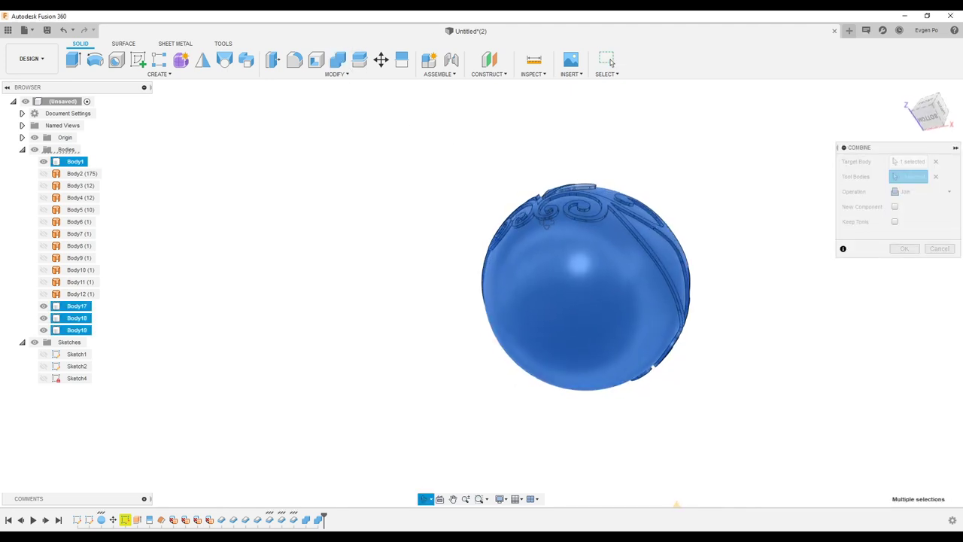
{"action": "scroll", "coordinate": [592, 186], "scroll_direction": "up", "scroll_amount": 3}
{"action": "scroll", "coordinate": [593, 186], "scroll_direction": "up", "scroll_amount": 2}
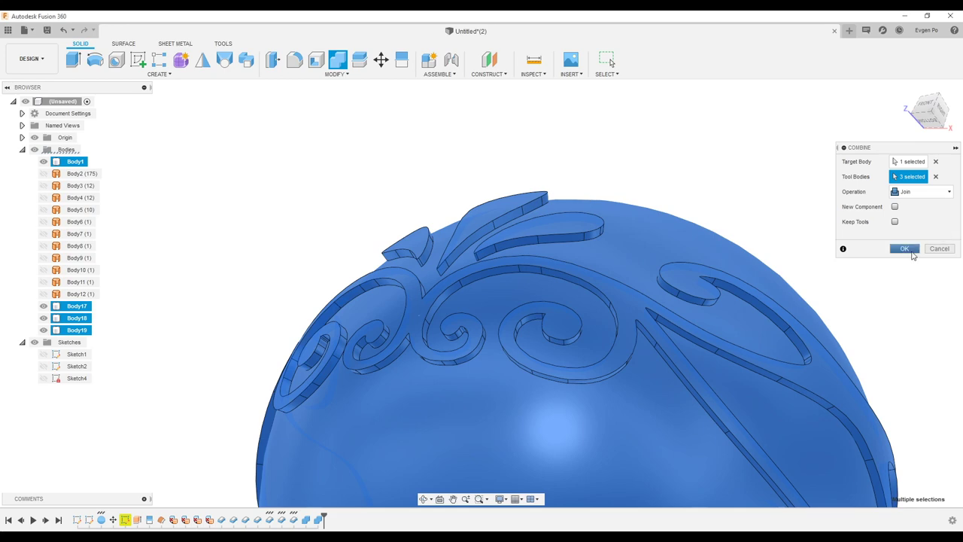
{"action": "left_click", "coordinate": [910, 251]}
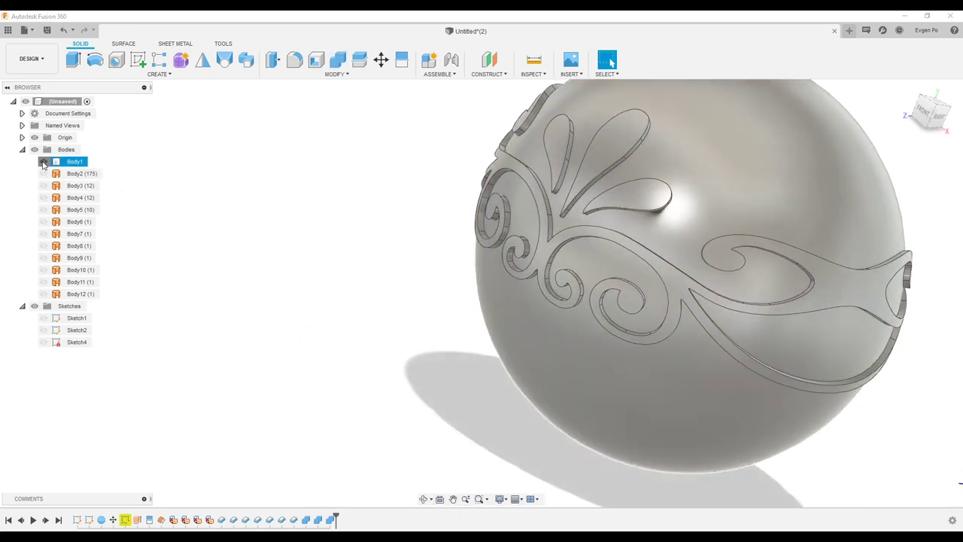
{"action": "left_click", "coordinate": [43, 161]}
{"action": "left_click", "coordinate": [43, 162]}
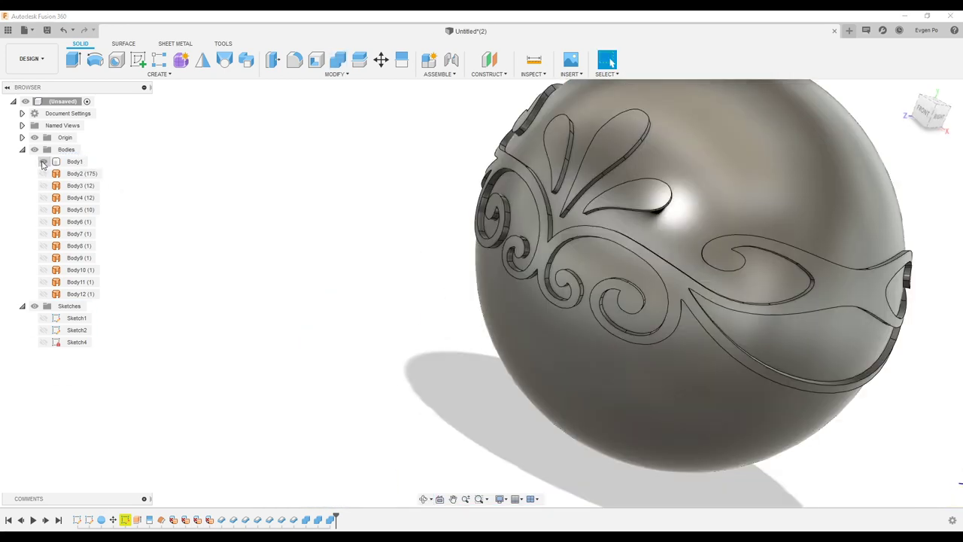
{"action": "left_click", "coordinate": [43, 162]}
{"action": "left_click", "coordinate": [43, 161]}
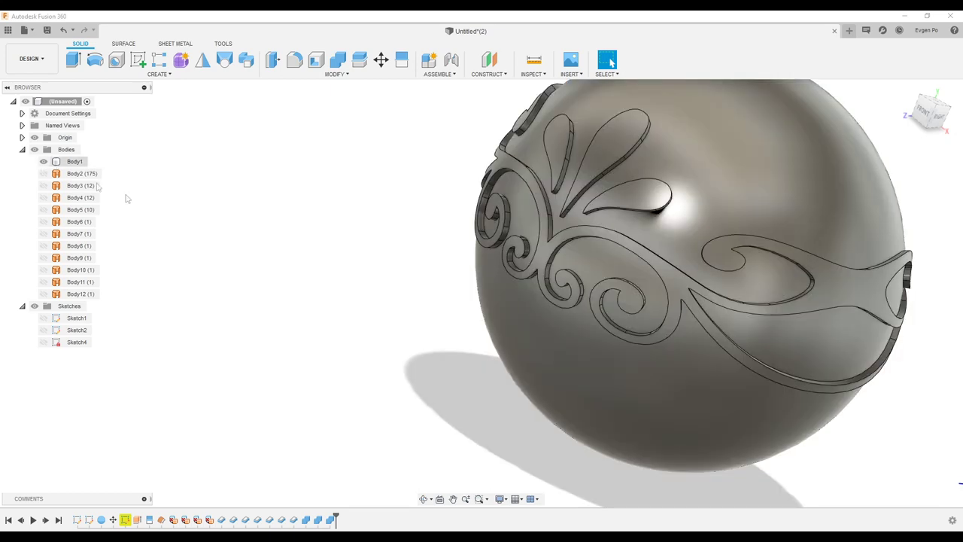
{"action": "left_click", "coordinate": [74, 162]}
{"action": "scroll", "coordinate": [480, 221], "scroll_direction": "down", "scroll_amount": 5}
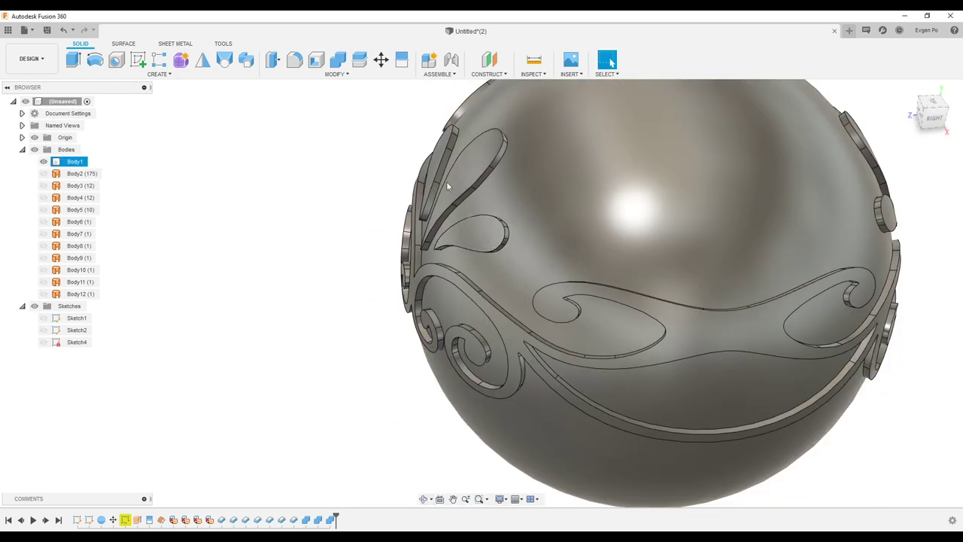
{"action": "scroll", "coordinate": [463, 185], "scroll_direction": "up", "scroll_amount": 5}
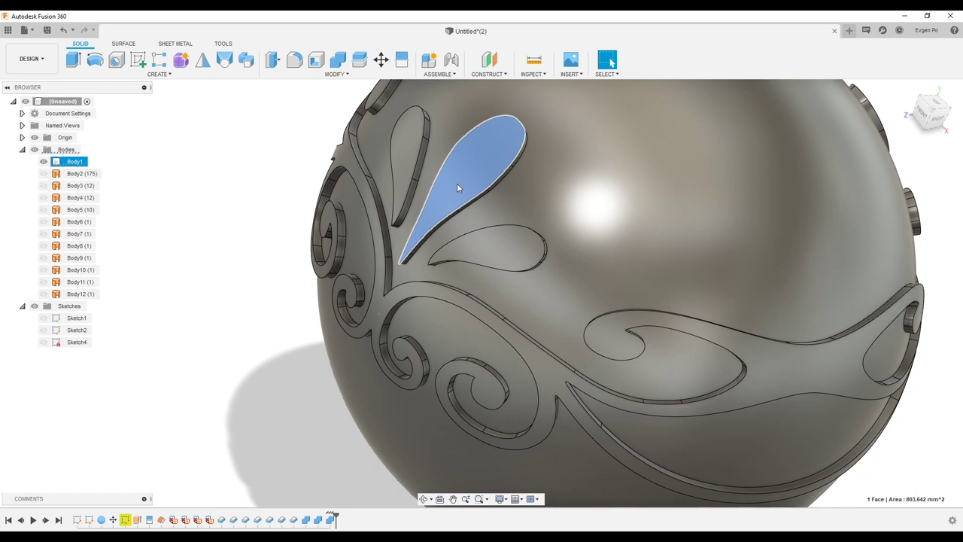
{"action": "key", "text": "f"}
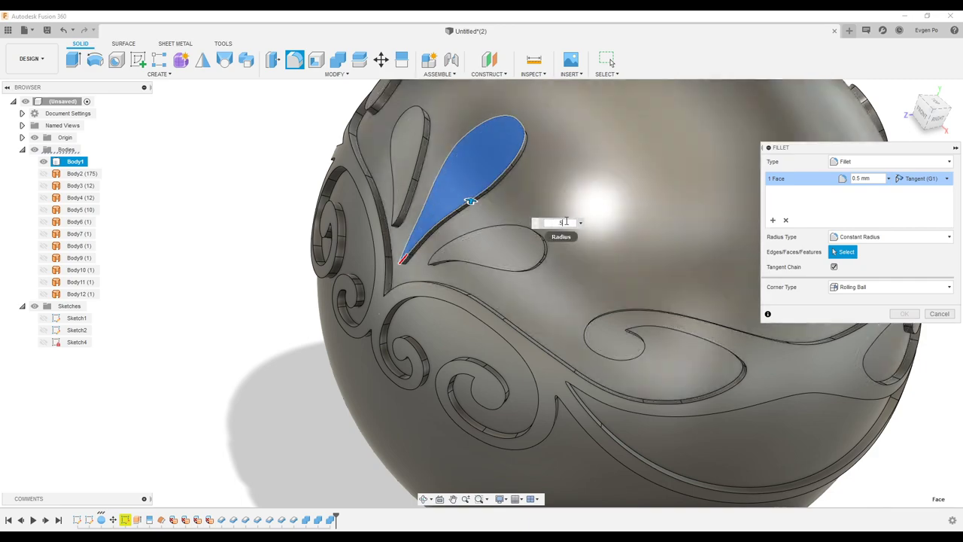
{"action": "left_click", "coordinate": [939, 313]}
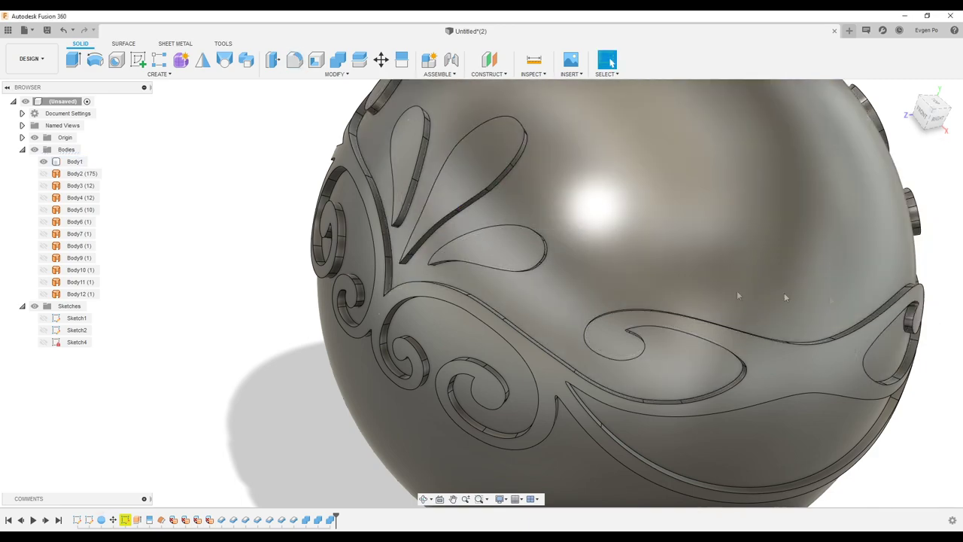
{"action": "scroll", "coordinate": [381, 309], "scroll_direction": "up", "scroll_amount": 10}
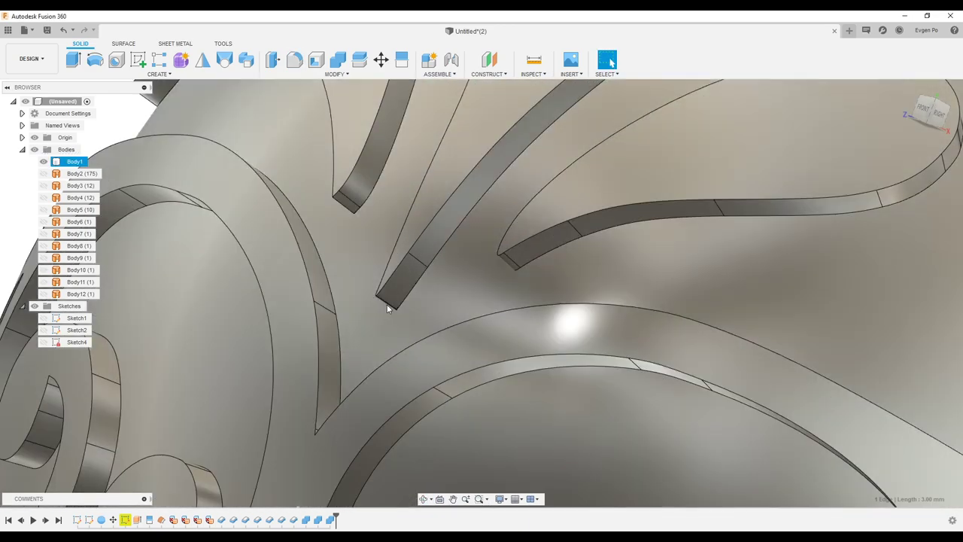
- Try a fillet on an ornament tip edge, then cancel it
{"action": "left_click", "coordinate": [381, 307]}
{"action": "key", "text": "f"}
{"action": "mouse_move", "coordinate": [405, 287]}
{"action": "left_mouse_down"}
{"action": "mouse_move", "coordinate": [415, 265]}
{"action": "mouse_move", "coordinate": [394, 293]}
{"action": "left_mouse_up"}
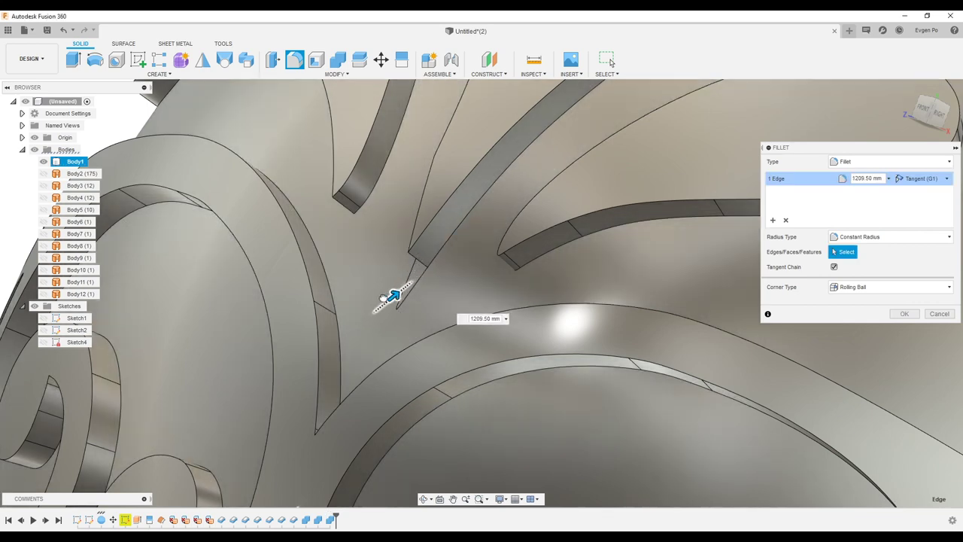
{"action": "left_click_drag", "start_coordinate": [360, 309], "coordinate": [394, 299]}
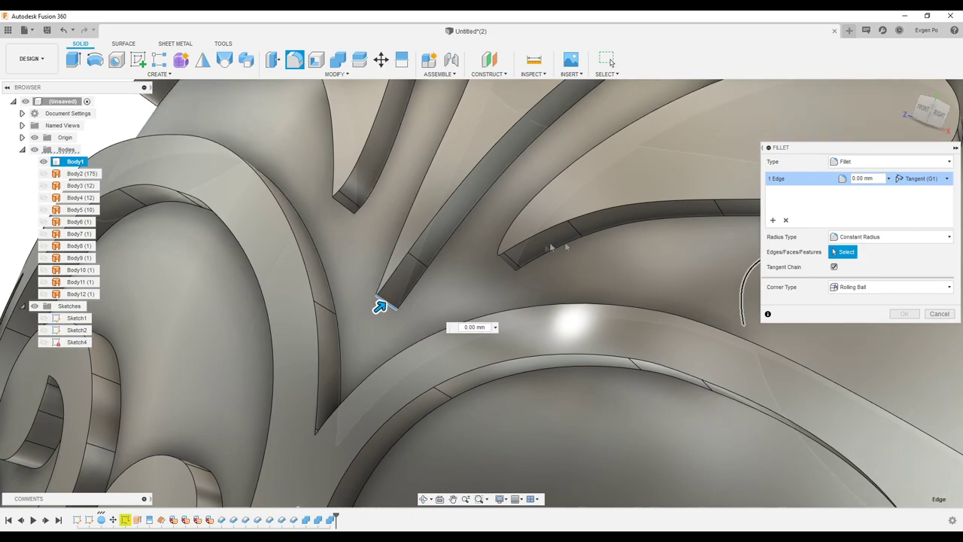
{"action": "left_click", "coordinate": [938, 314]}
- Bring the narrow leaf tip near the central teardrop into an edge-on view
{"action": "scroll", "coordinate": [551, 280], "scroll_direction": "down", "scroll_amount": 5}
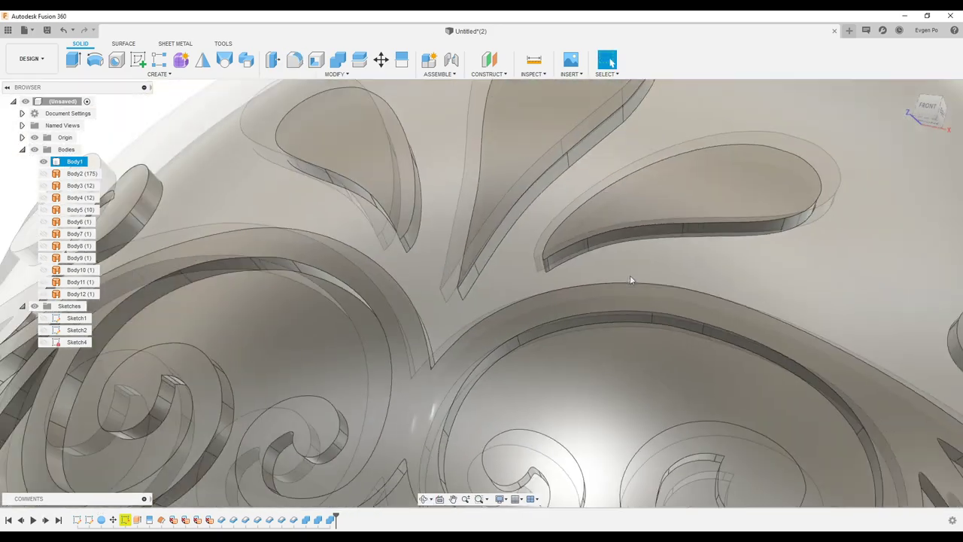
{"action": "middle_click_drag", "start_coordinate": [630, 274], "coordinate": [542, 261], "text": "shift"}
{"action": "scroll", "coordinate": [542, 261], "scroll_direction": "up", "scroll_amount": 5}
{"action": "scroll", "coordinate": [501, 292], "scroll_direction": "up", "scroll_amount": 3}
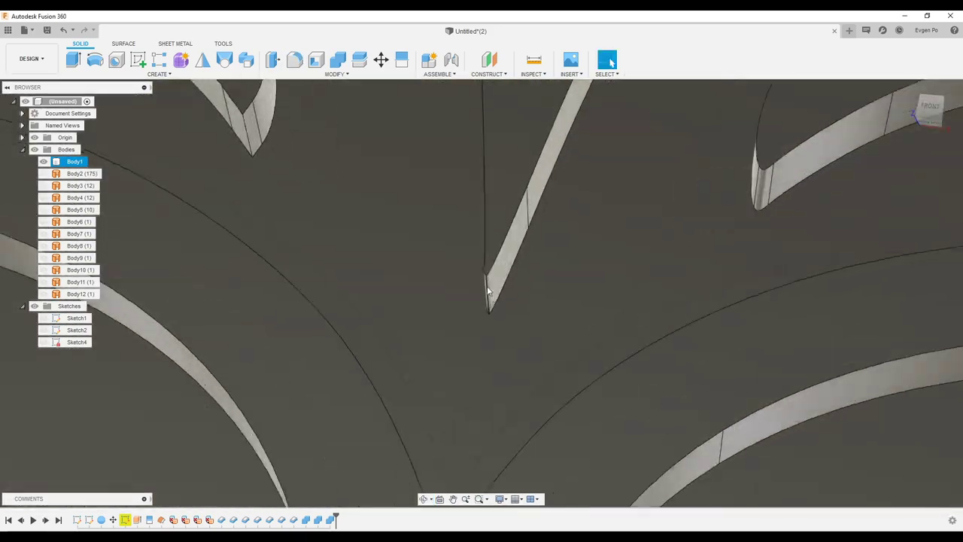
{"action": "left_click", "coordinate": [483, 284]}
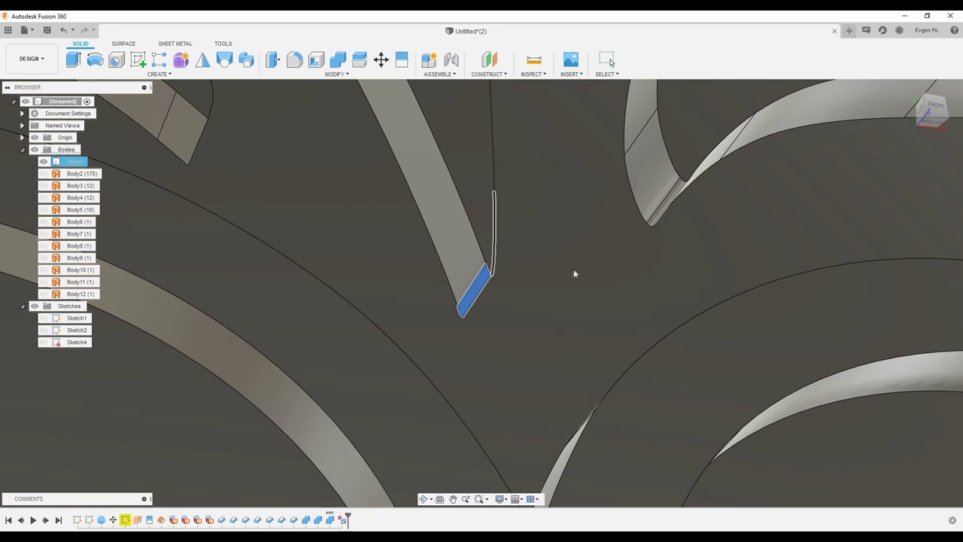
{"action": "mouse_move", "coordinate": [573, 273]}
{"action": "middle_mouse_down", "text": "shift"}
{"action": "mouse_move", "coordinate": [422, 278]}
{"action": "mouse_move", "coordinate": [434, 274]}
{"action": "middle_mouse_up", "text": "shift"}
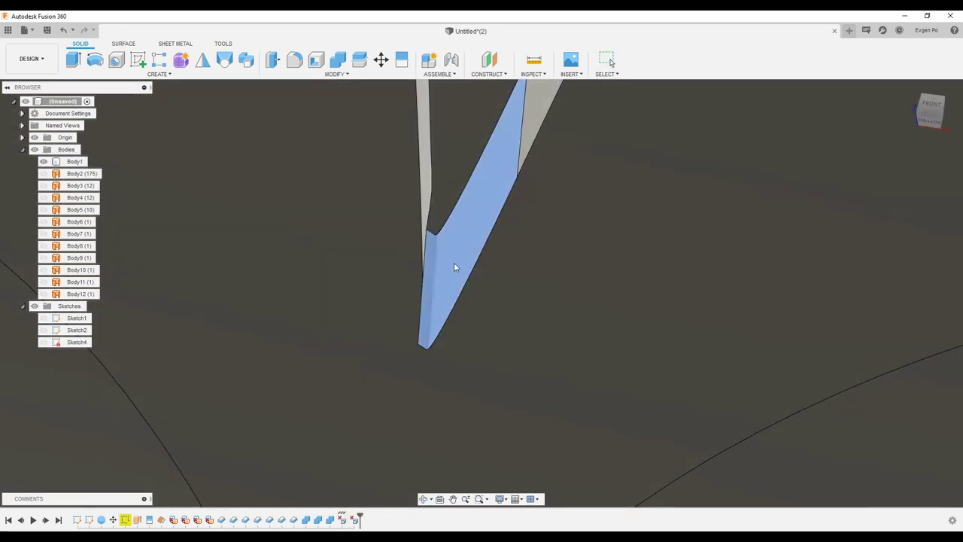
{"action": "scroll", "coordinate": [454, 263], "scroll_direction": "down", "scroll_amount": 2}
{"action": "scroll", "coordinate": [456, 266], "scroll_direction": "down", "scroll_amount": 2}
{"action": "middle_click_drag", "start_coordinate": [456, 276], "coordinate": [467, 280], "text": "shift"}
- Round the narrow leaf tip edge with a 1 mm fillet
{"action": "left_click", "coordinate": [464, 300]}
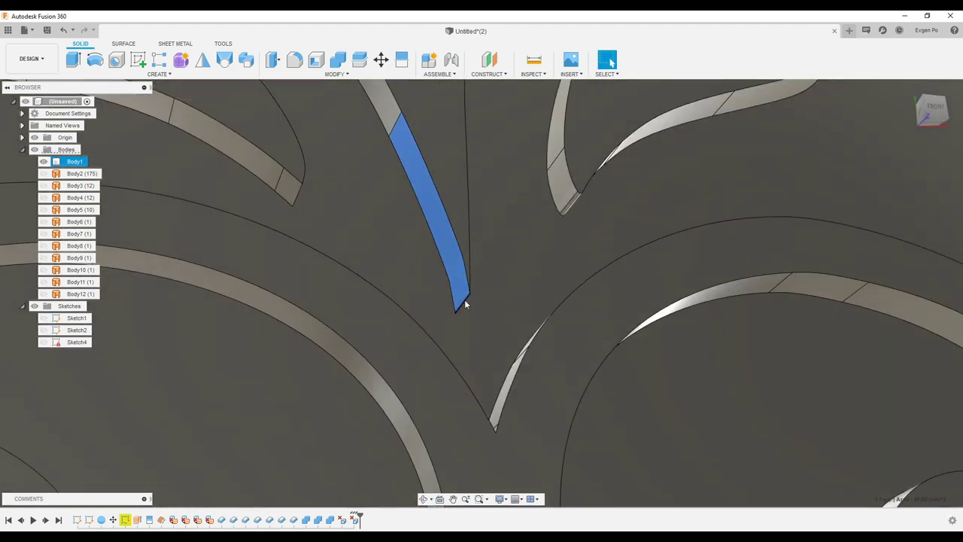
{"action": "key", "text": "f"}
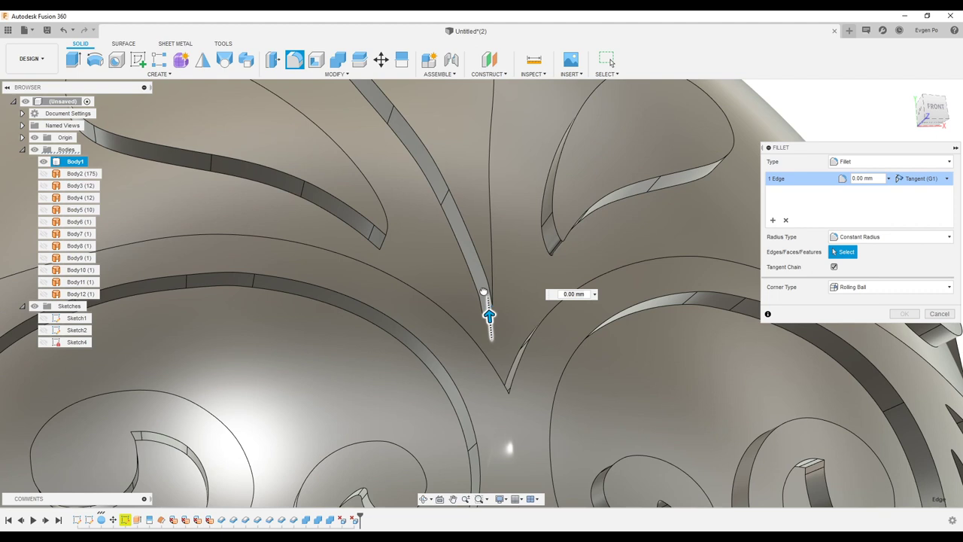
{"action": "left_click_drag", "start_coordinate": [479, 260], "coordinate": [478, 246]}
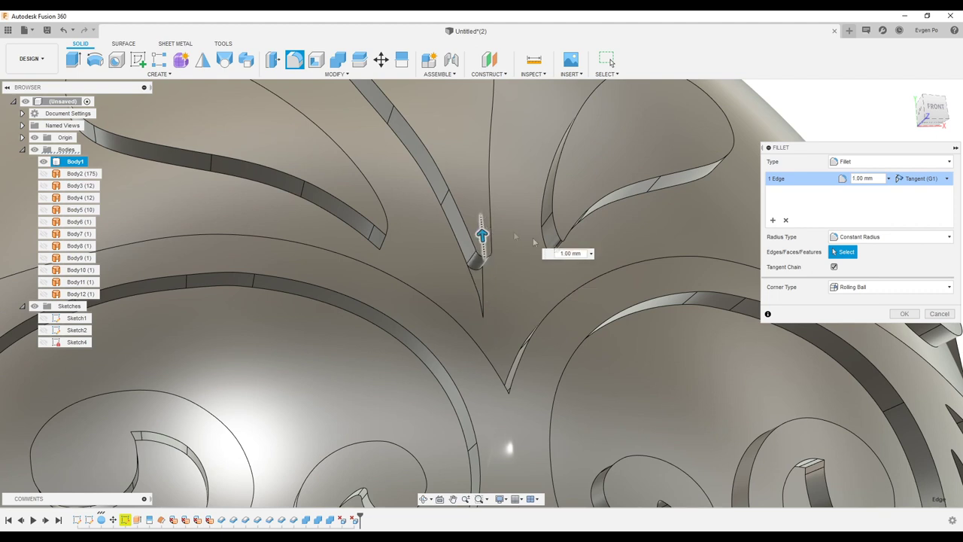
{"action": "left_click", "coordinate": [905, 313]}
{"action": "scroll", "coordinate": [560, 306], "scroll_direction": "down", "scroll_amount": 2}
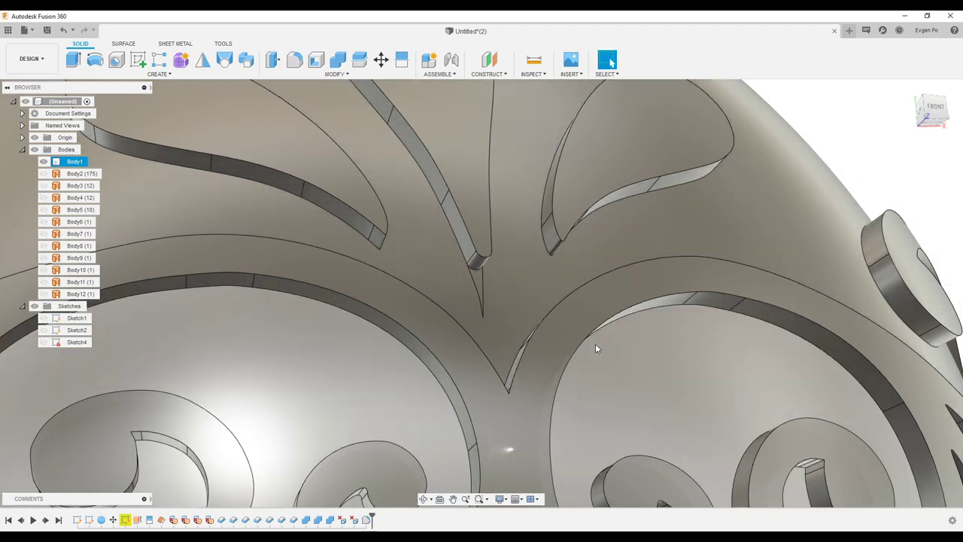
{"action": "scroll", "coordinate": [559, 306], "scroll_direction": "down", "scroll_amount": 3}
{"action": "scroll", "coordinate": [559, 306], "scroll_direction": "down", "scroll_amount": 3}
{"action": "middle_click_drag", "start_coordinate": [559, 307], "coordinate": [533, 280], "text": "shift"}
- Fillet the central teardrop face's edges with a 0.5 mm radius
{"action": "key", "text": "f"}
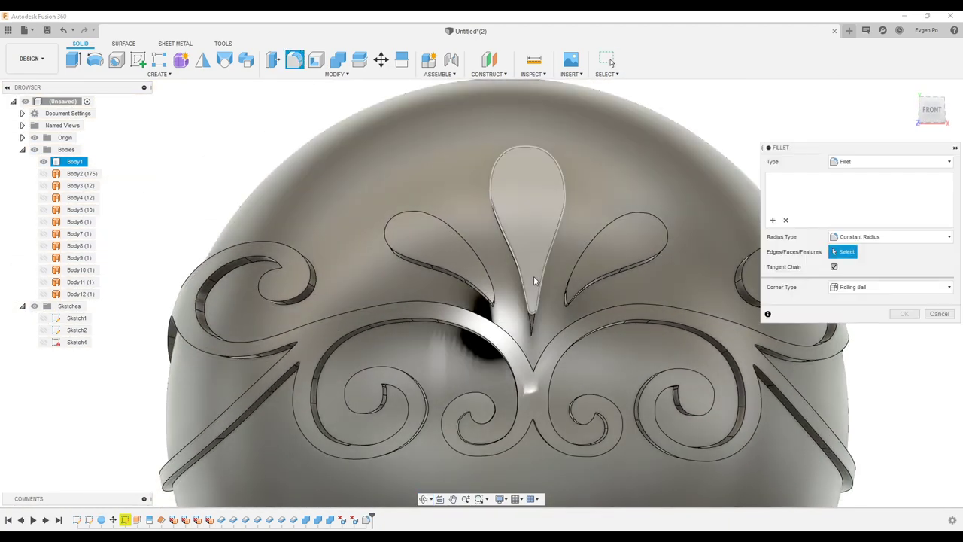
{"action": "left_click", "coordinate": [534, 280]}
{"action": "type", "text": "0.5"}
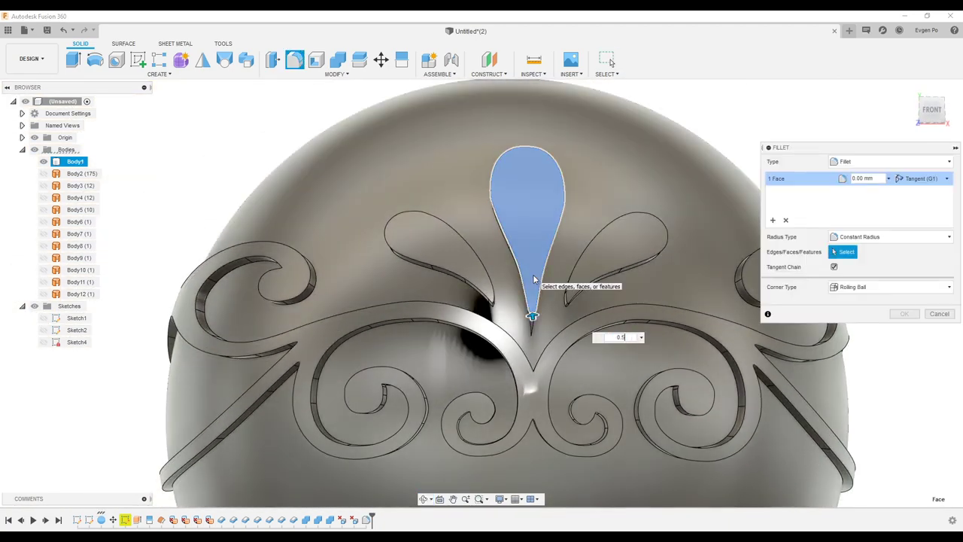
{"action": "scroll", "coordinate": [534, 280], "scroll_direction": "up", "scroll_amount": 2}
{"action": "scroll", "coordinate": [535, 286], "scroll_direction": "up", "scroll_amount": 2}
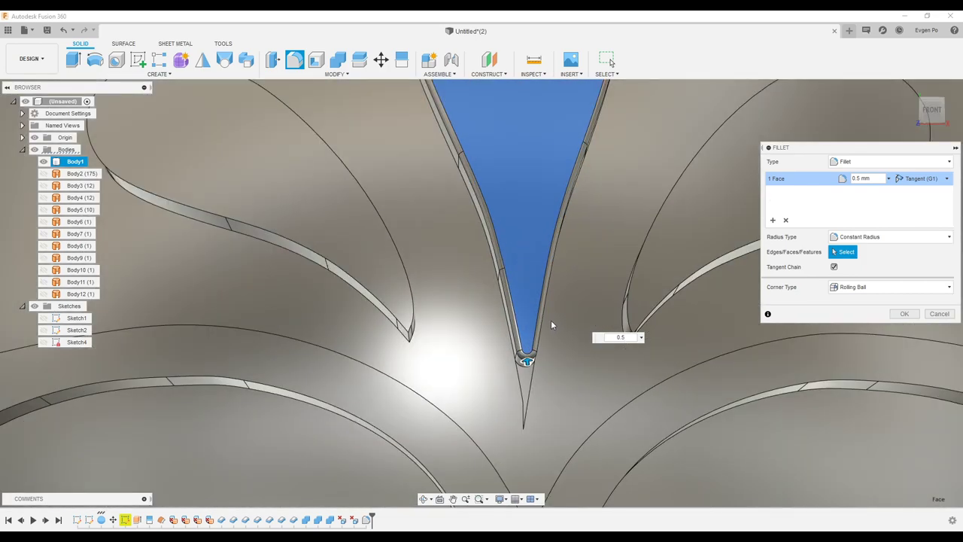
{"action": "scroll", "coordinate": [537, 293], "scroll_direction": "up", "scroll_amount": 2}
{"action": "left_click", "coordinate": [904, 313]}
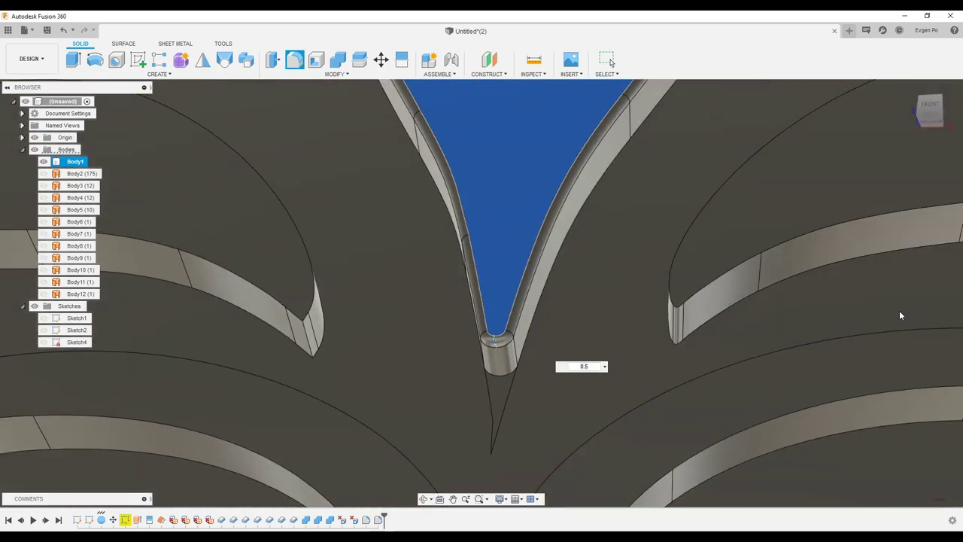
- Zoom and orbit to a low angle to inspect the teardrop tips
{"action": "scroll", "coordinate": [624, 313], "scroll_direction": "down", "scroll_amount": 3}
{"action": "scroll", "coordinate": [620, 303], "scroll_direction": "down", "scroll_amount": 3}
{"action": "scroll", "coordinate": [602, 297], "scroll_direction": "down", "scroll_amount": 2}
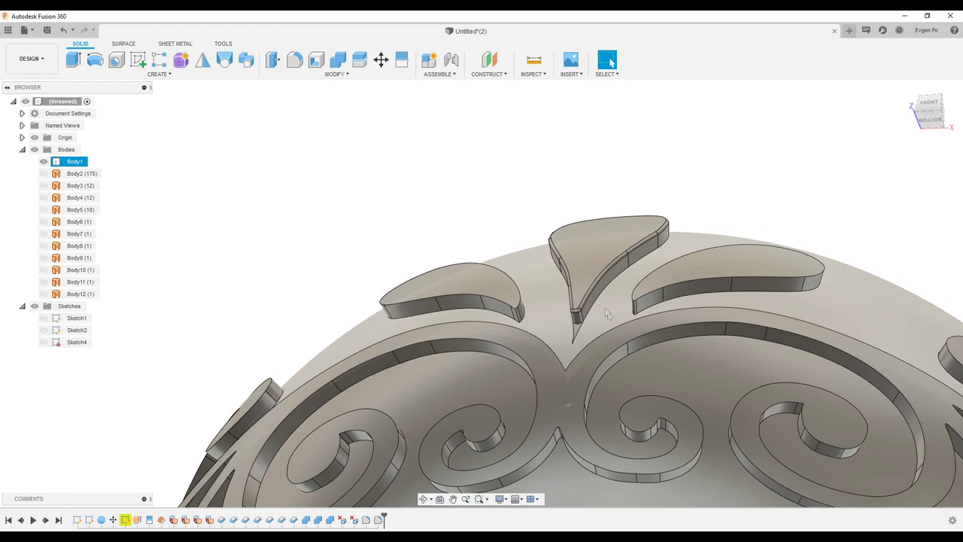
{"action": "scroll", "coordinate": [572, 293], "scroll_direction": "down", "scroll_amount": 2}
{"action": "scroll", "coordinate": [562, 289], "scroll_direction": "down", "scroll_amount": 2}
{"action": "scroll", "coordinate": [561, 316], "scroll_direction": "down", "scroll_amount": 2}
{"action": "scroll", "coordinate": [553, 376], "scroll_direction": "up", "scroll_amount": 4}
{"action": "scroll", "coordinate": [547, 419], "scroll_direction": "up", "scroll_amount": 2}
{"action": "scroll", "coordinate": [537, 381], "scroll_direction": "down", "scroll_amount": 3}
{"action": "mouse_move", "coordinate": [537, 381]}
{"action": "middle_mouse_down", "text": "shift"}
{"action": "mouse_move", "coordinate": [529, 391]}
{"action": "mouse_move", "coordinate": [620, 276]}
{"action": "middle_mouse_up", "text": "shift"}
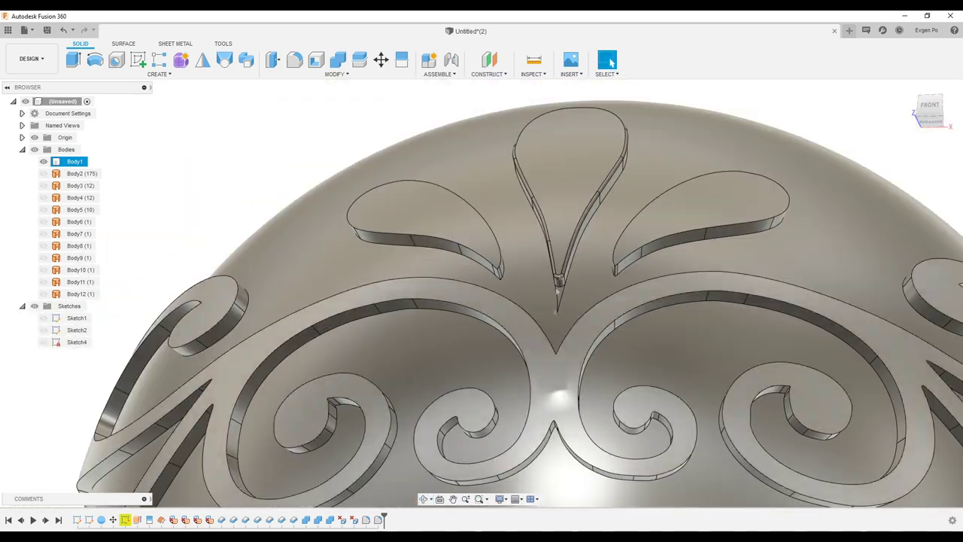
{"action": "scroll", "coordinate": [620, 265], "scroll_direction": "up", "scroll_amount": 1}
{"action": "scroll", "coordinate": [522, 276], "scroll_direction": "up", "scroll_amount": 1}
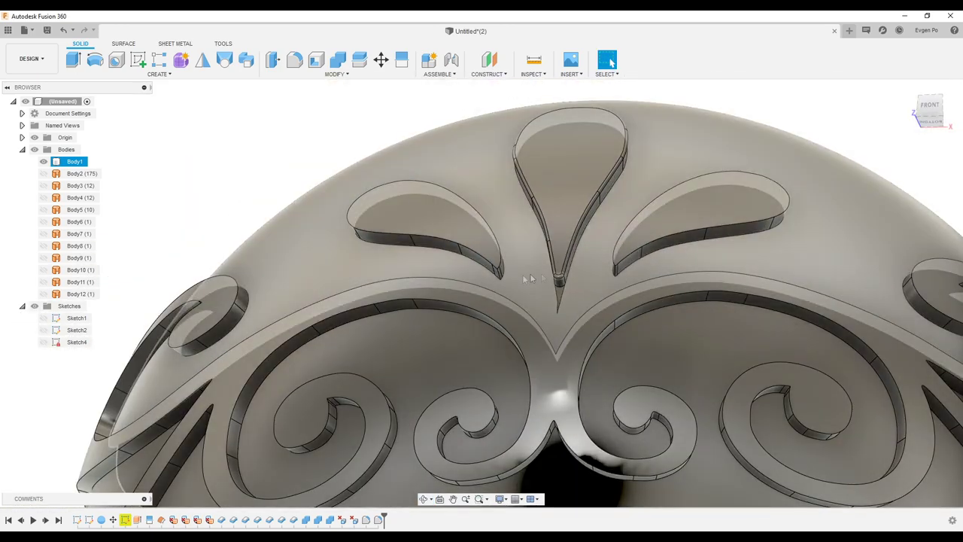
{"action": "scroll", "coordinate": [527, 286], "scroll_direction": "up", "scroll_amount": 3}
{"action": "scroll", "coordinate": [568, 316], "scroll_direction": "down", "scroll_amount": 2}
{"action": "scroll", "coordinate": [634, 211], "scroll_direction": "down", "scroll_amount": 2}
{"action": "scroll", "coordinate": [617, 241], "scroll_direction": "down", "scroll_amount": 3}
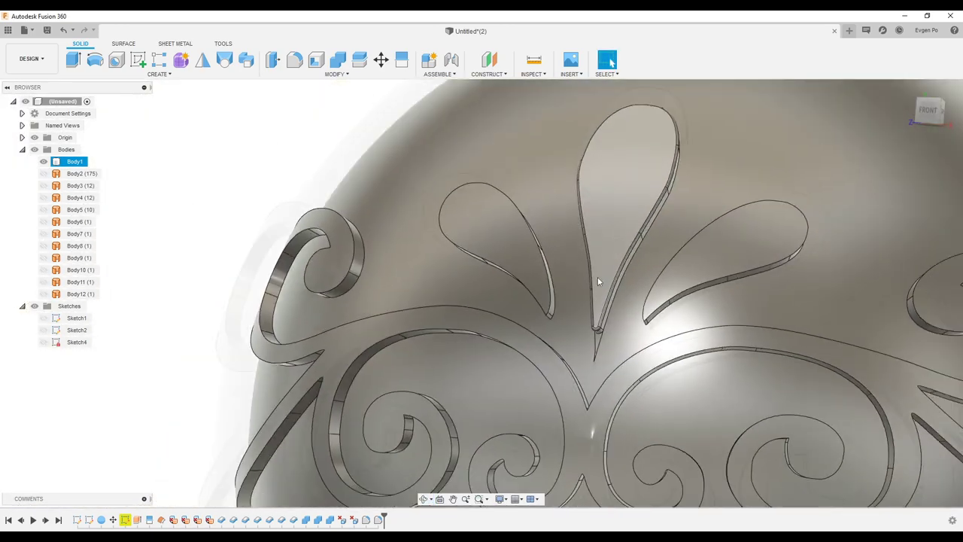
{"action": "middle_click_drag", "start_coordinate": [624, 188], "coordinate": [608, 275], "text": "shift"}
{"action": "scroll", "coordinate": [608, 274], "scroll_direction": "up", "scroll_amount": 4}
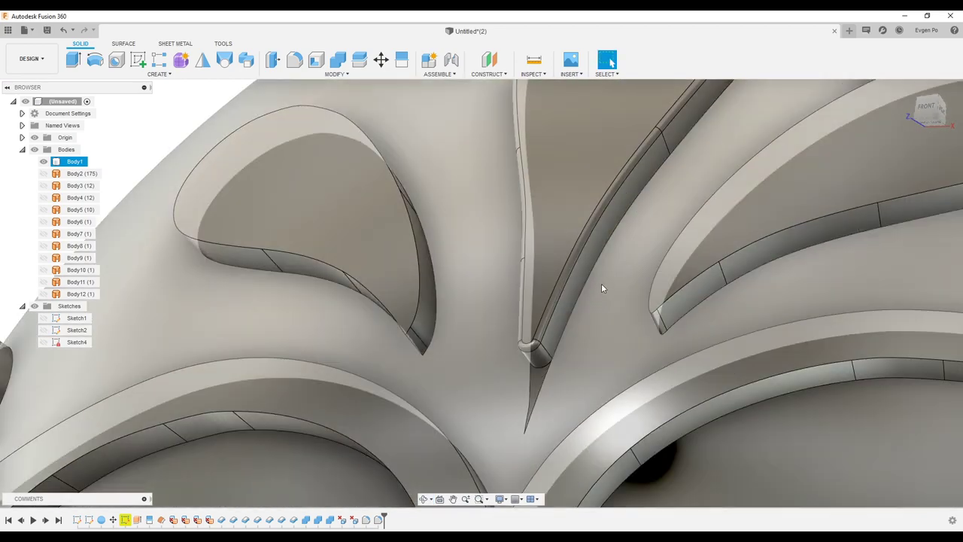
- Try a fillet on the teardrop tip's edge chain, cancel it, and inspect the teardrops from above
{"action": "key", "text": "f"}
{"action": "left_click", "coordinate": [570, 320]}
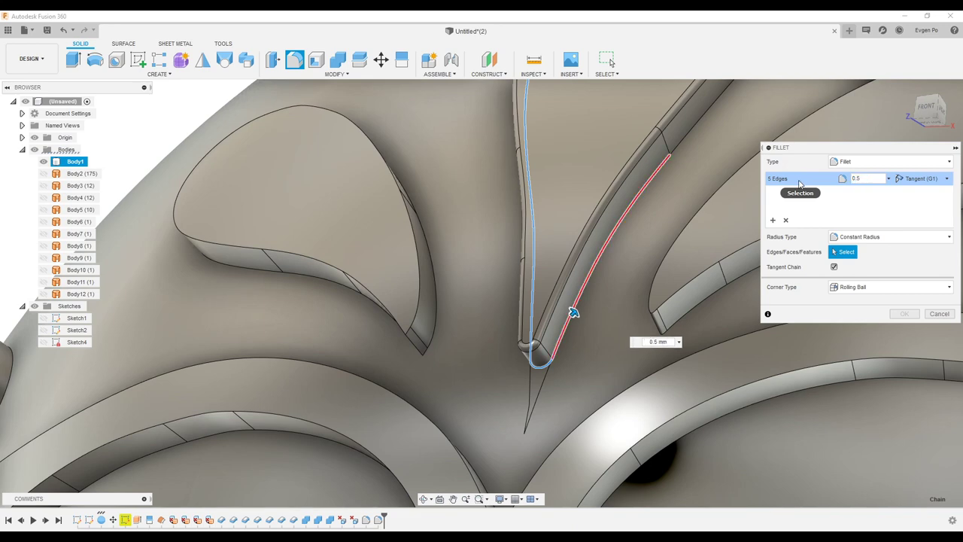
{"action": "left_click", "coordinate": [941, 313]}
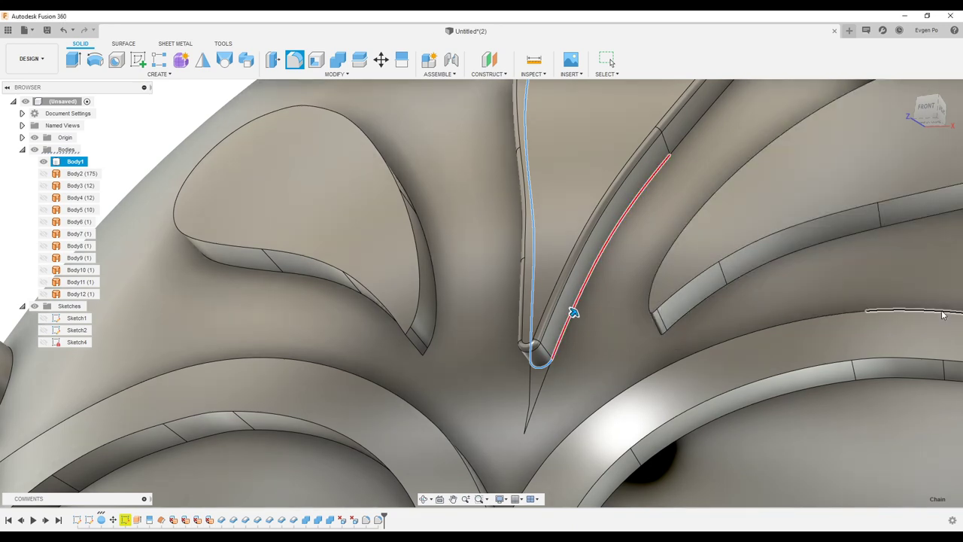
{"action": "middle_click_drag", "start_coordinate": [574, 348], "coordinate": [541, 382], "text": "shift"}
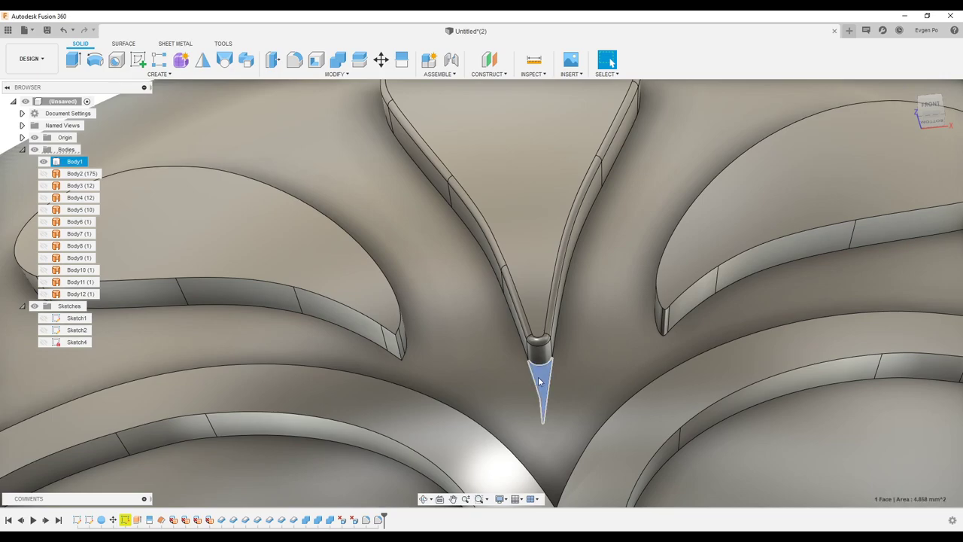
{"action": "scroll", "coordinate": [677, 350], "scroll_direction": "down", "scroll_amount": 3}
{"action": "mouse_move", "coordinate": [676, 350]}
{"action": "middle_mouse_down", "text": "shift"}
{"action": "mouse_move", "coordinate": [638, 242]}
{"action": "mouse_move", "coordinate": [528, 255]}
{"action": "middle_mouse_up", "text": "shift"}
{"action": "scroll", "coordinate": [638, 242], "scroll_direction": "down", "scroll_amount": 5}
{"action": "scroll", "coordinate": [682, 252], "scroll_direction": "down", "scroll_amount": 2}
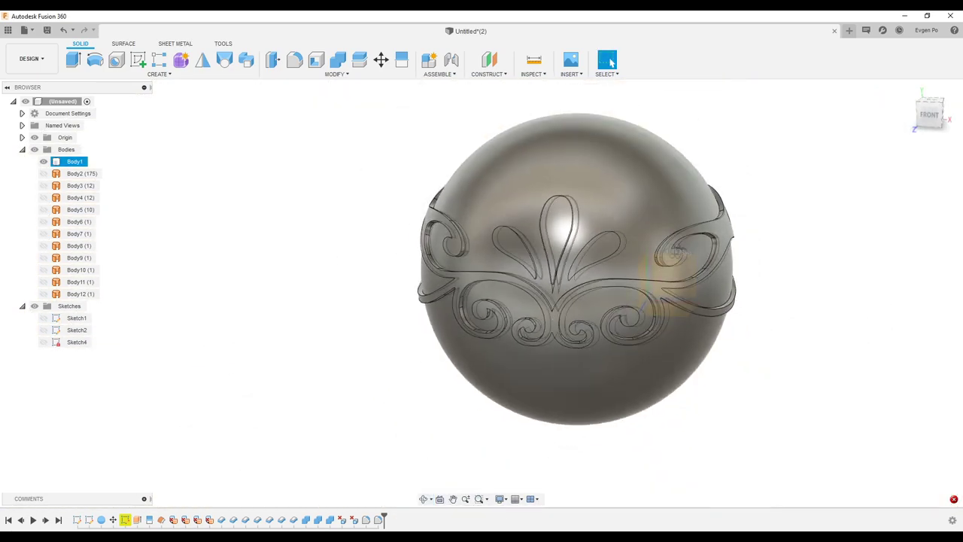
{"action": "middle_click_drag", "start_coordinate": [575, 301], "coordinate": [527, 316], "text": "shift"}
{"action": "mouse_move", "coordinate": [536, 260]}
{"action": "middle_mouse_down", "text": "shift"}
{"action": "mouse_move", "coordinate": [667, 261]}
{"action": "mouse_move", "coordinate": [677, 294]}
{"action": "middle_mouse_up", "text": "shift"}
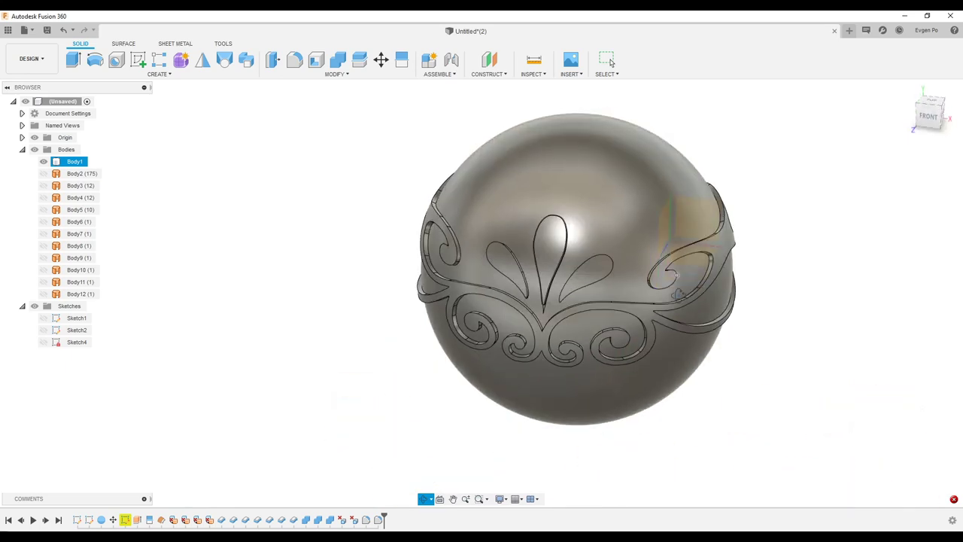
{"action": "middle_click_drag", "start_coordinate": [677, 294], "coordinate": [674, 289], "text": "shift"}
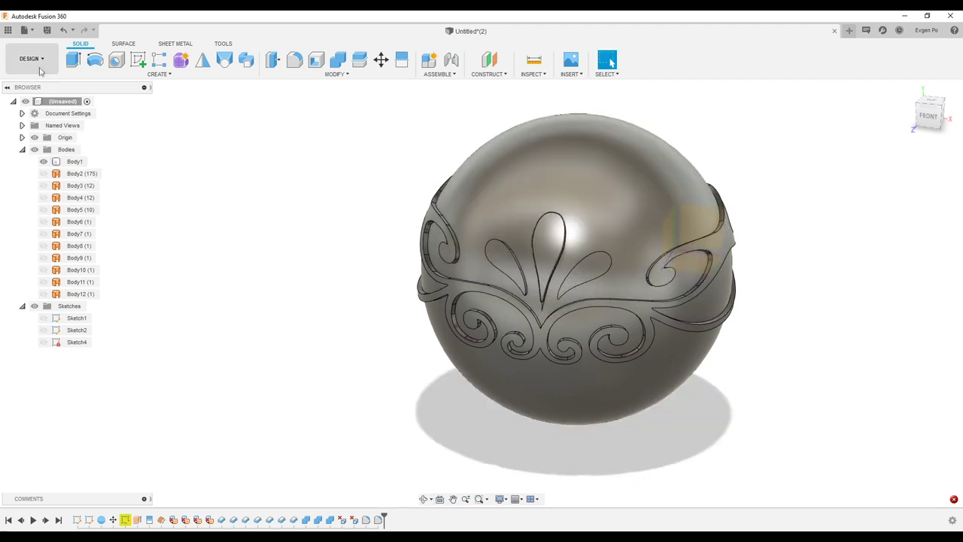
{"action": "left_click", "coordinate": [31, 59]}
{"action": "left_click", "coordinate": [322, 148]}
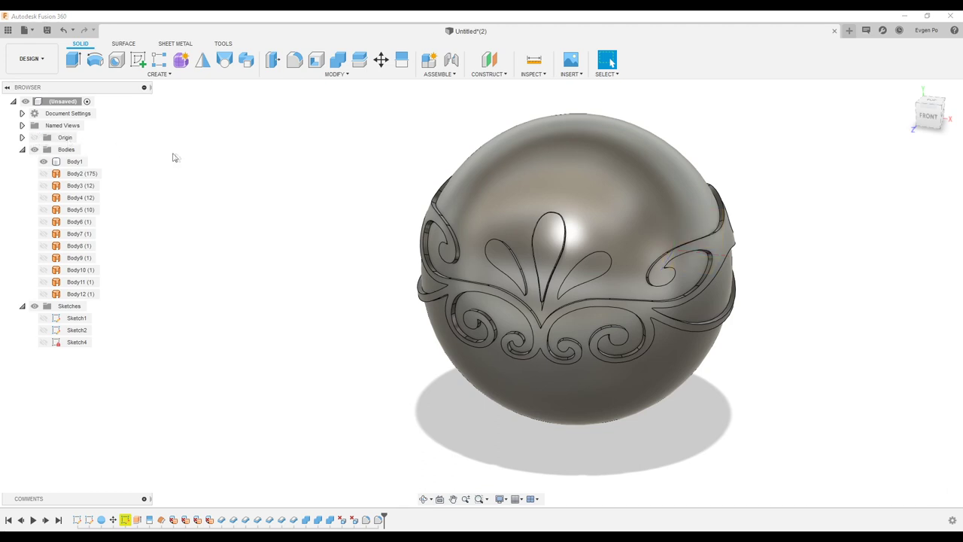
{"action": "left_click", "coordinate": [780, 237]}
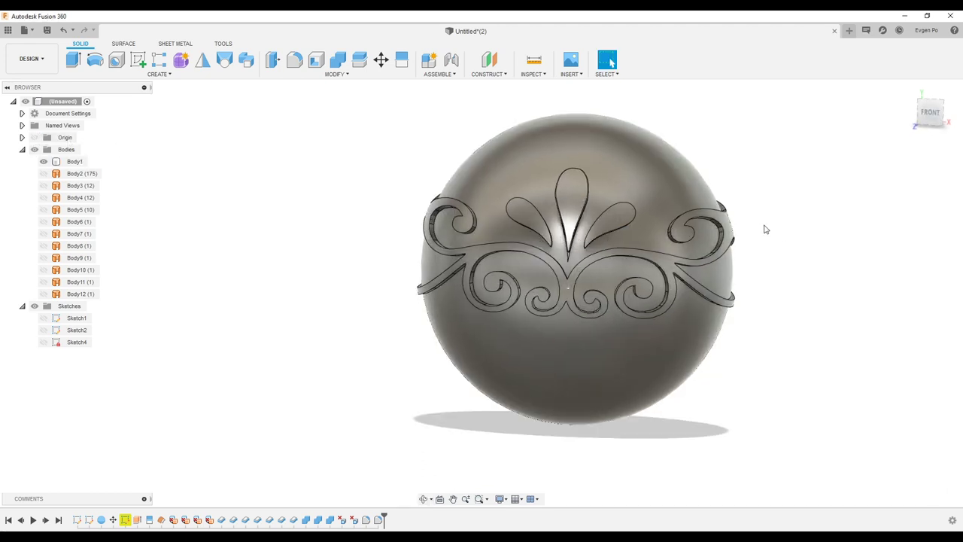